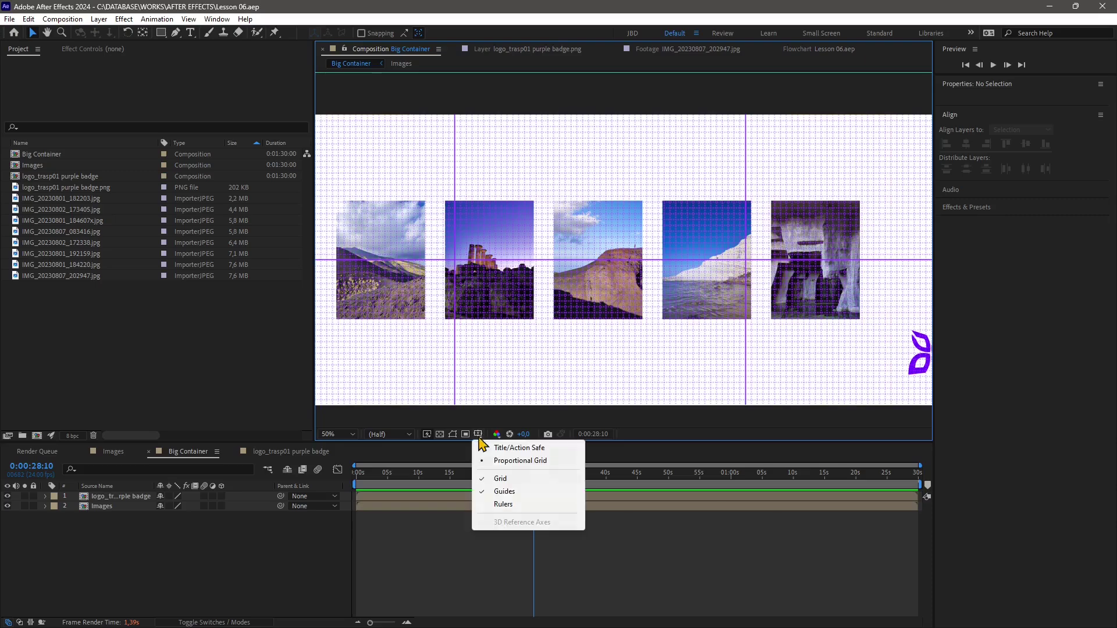
Step: Hide the grid and guides and display the title/action safe margins in the Big Container composition view
click(500, 480)
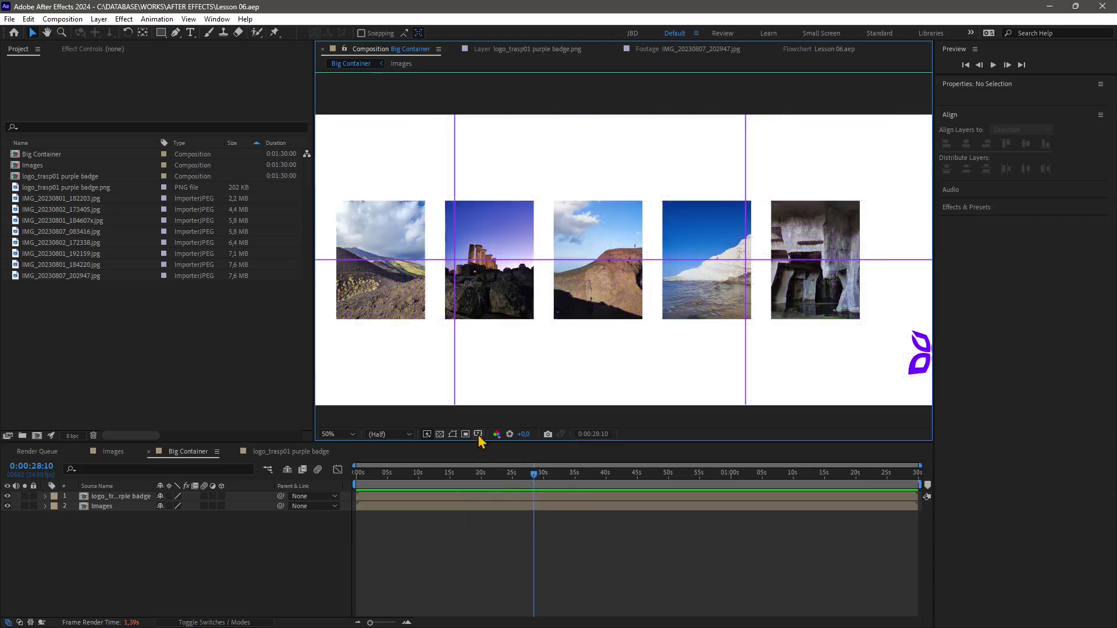
click(477, 434)
click(500, 492)
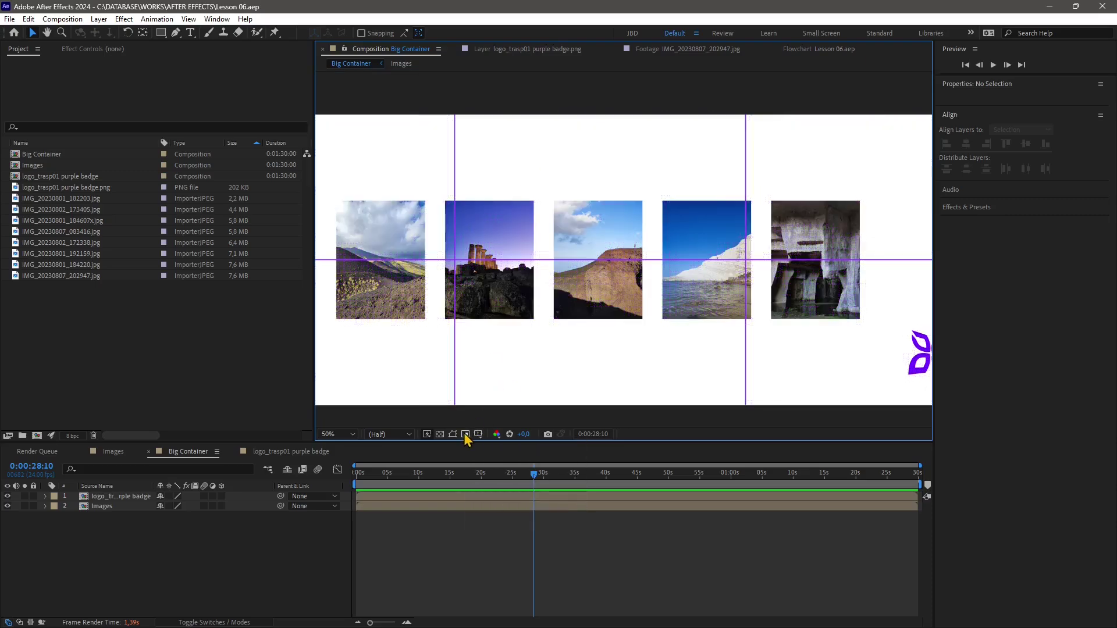
click(478, 433)
click(495, 448)
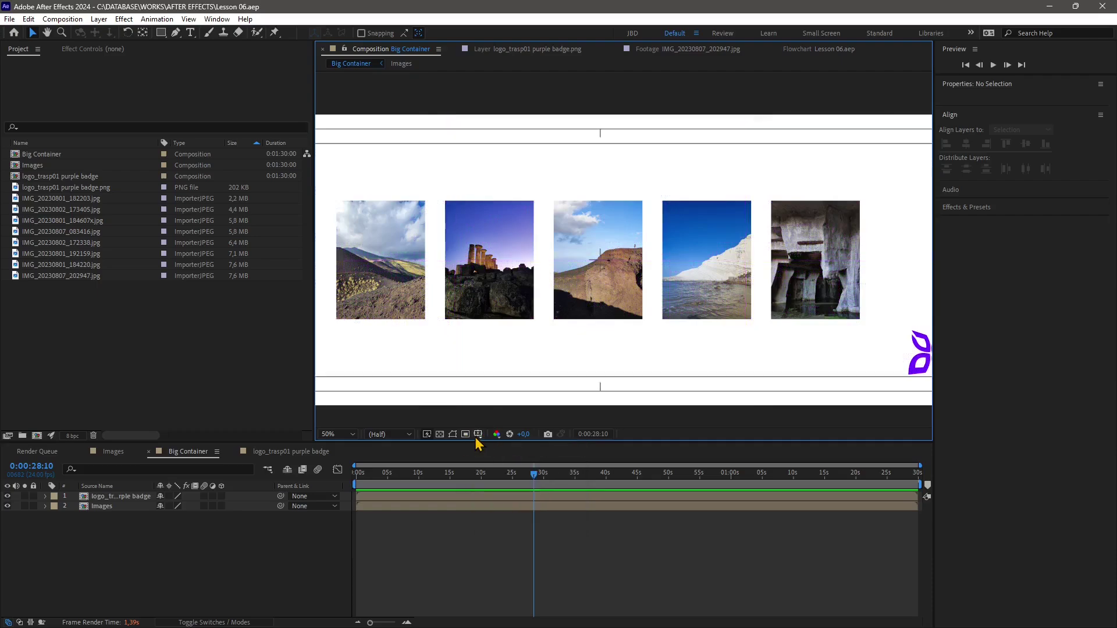
scroll(581, 296, down, 2)
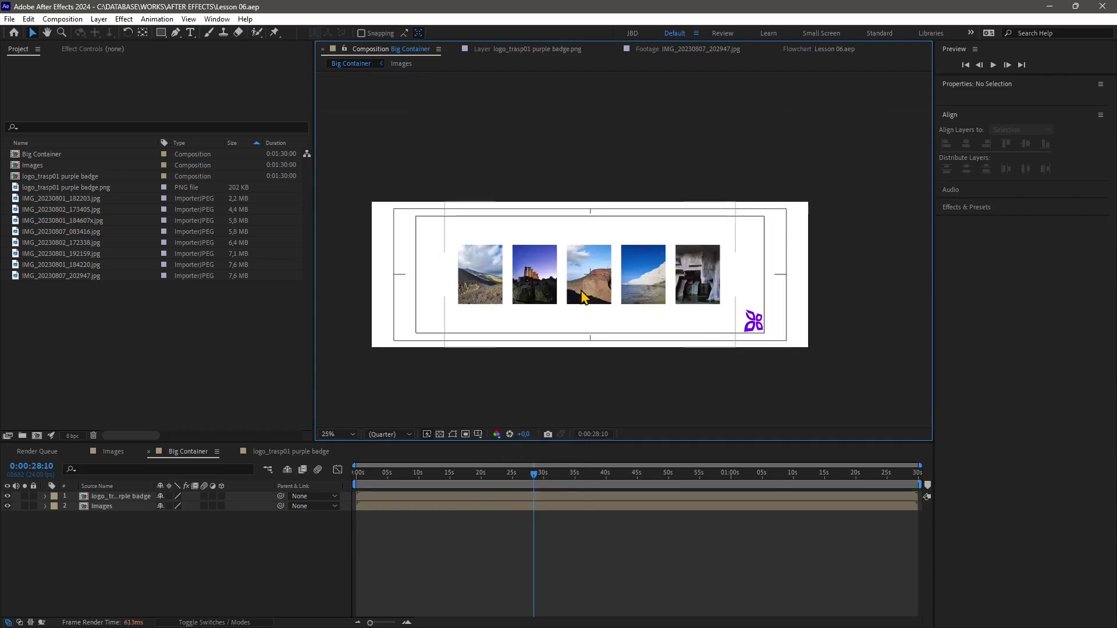
click(262, 344)
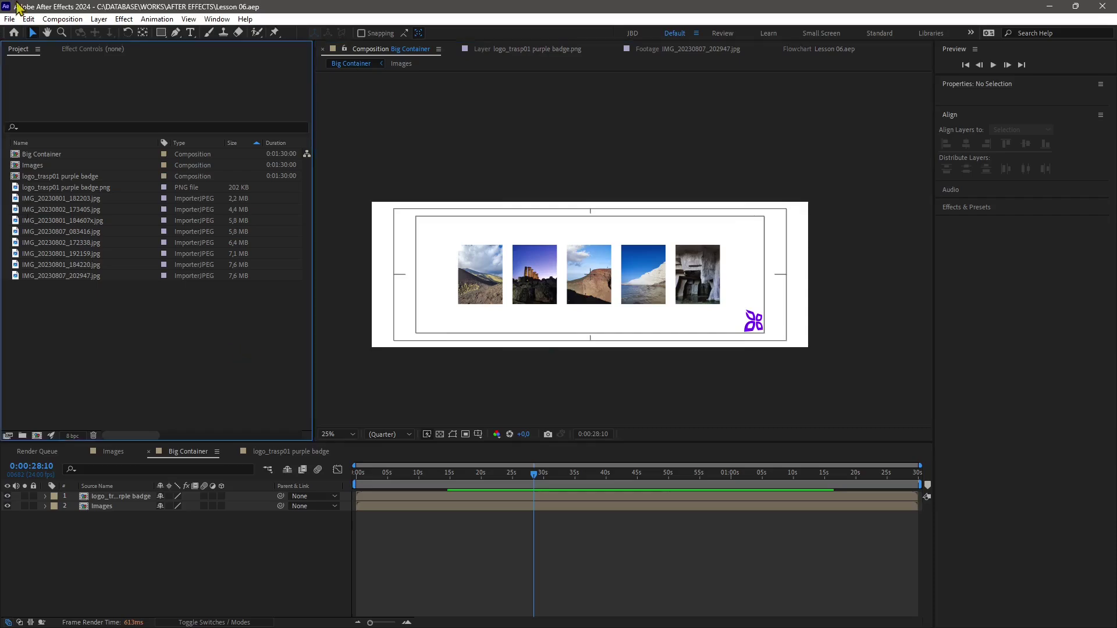
click(378, 151)
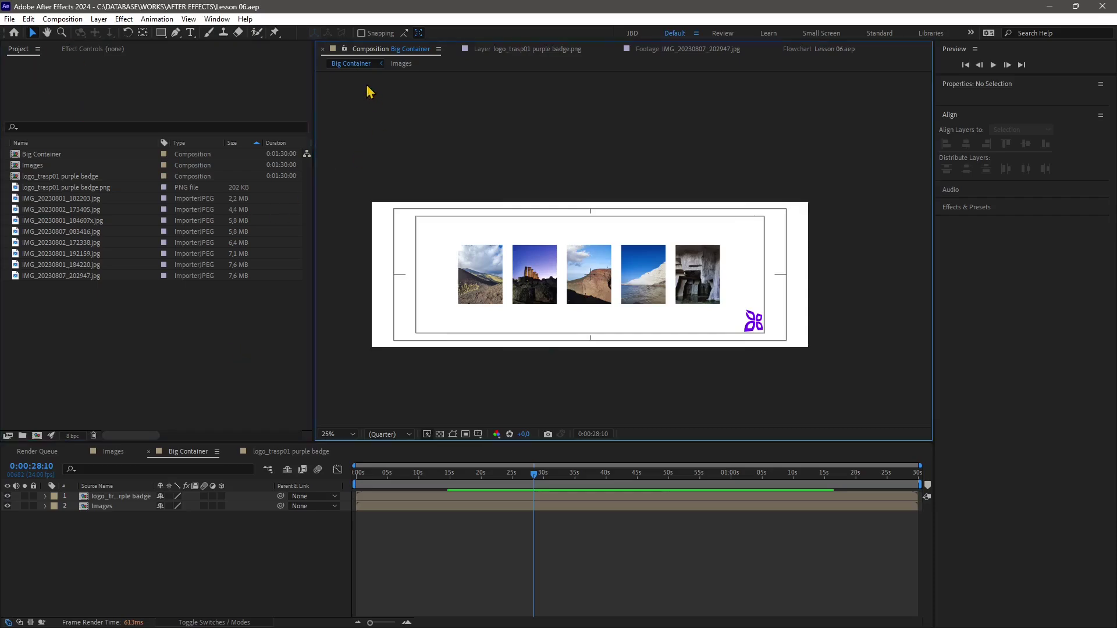
Step: Inspect the purple badge logo layer and the IMG_20230807_202947.jpg footage in their own viewers
click(508, 49)
click(717, 49)
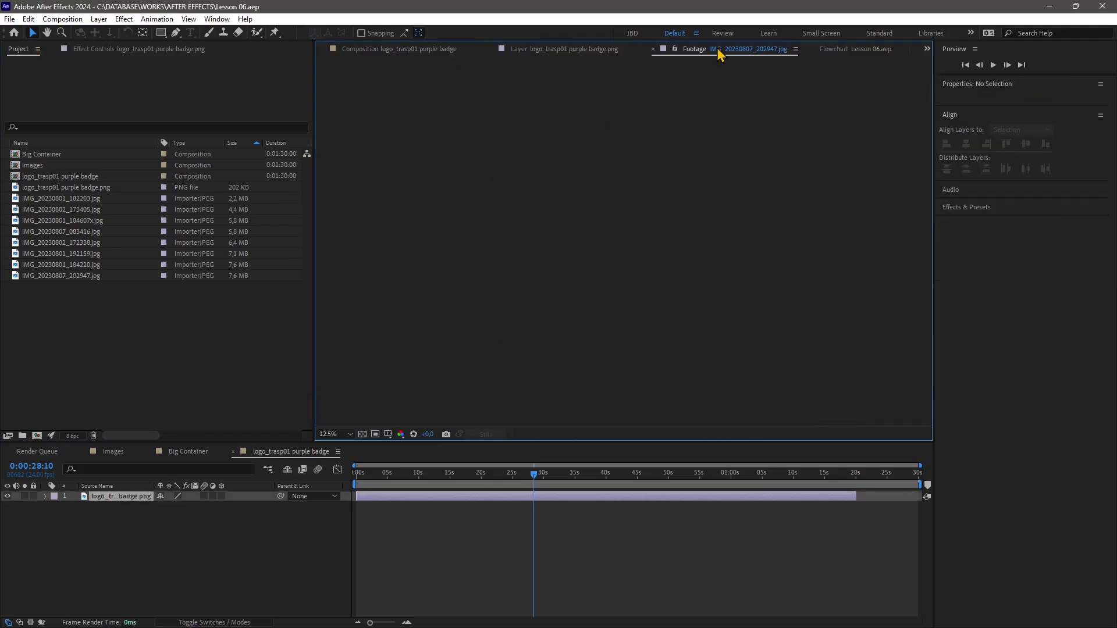
scroll(577, 358, down, 2)
scroll(541, 355, up, 2)
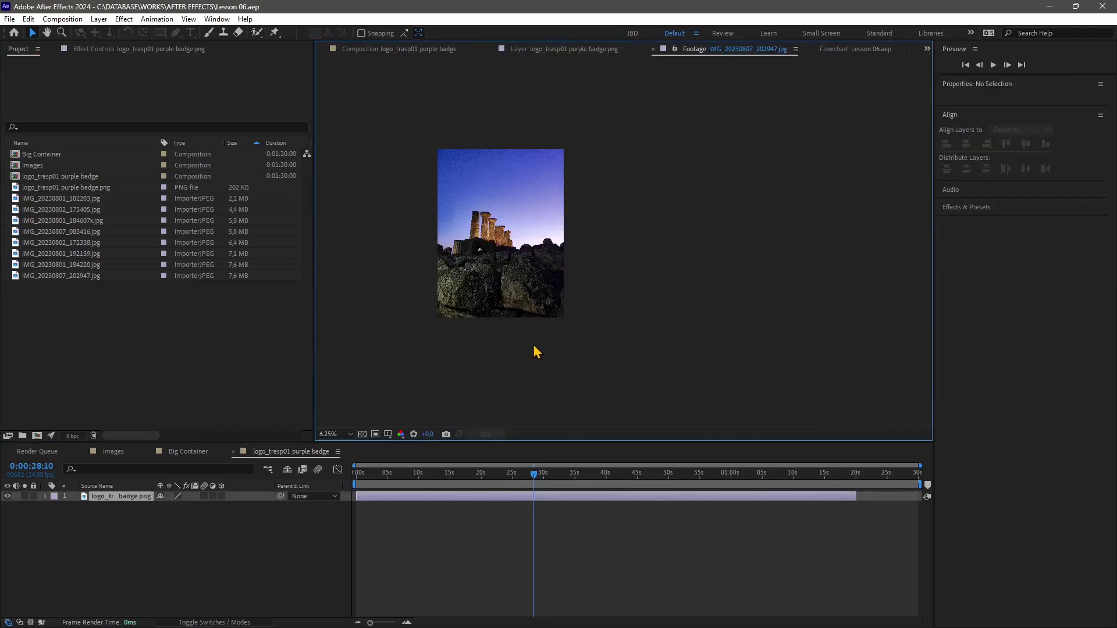
drag(456, 262, 691, 287)
Step: Show the project flowchart and spread apart its Big Container, Images and purple badge logo nodes
click(854, 49)
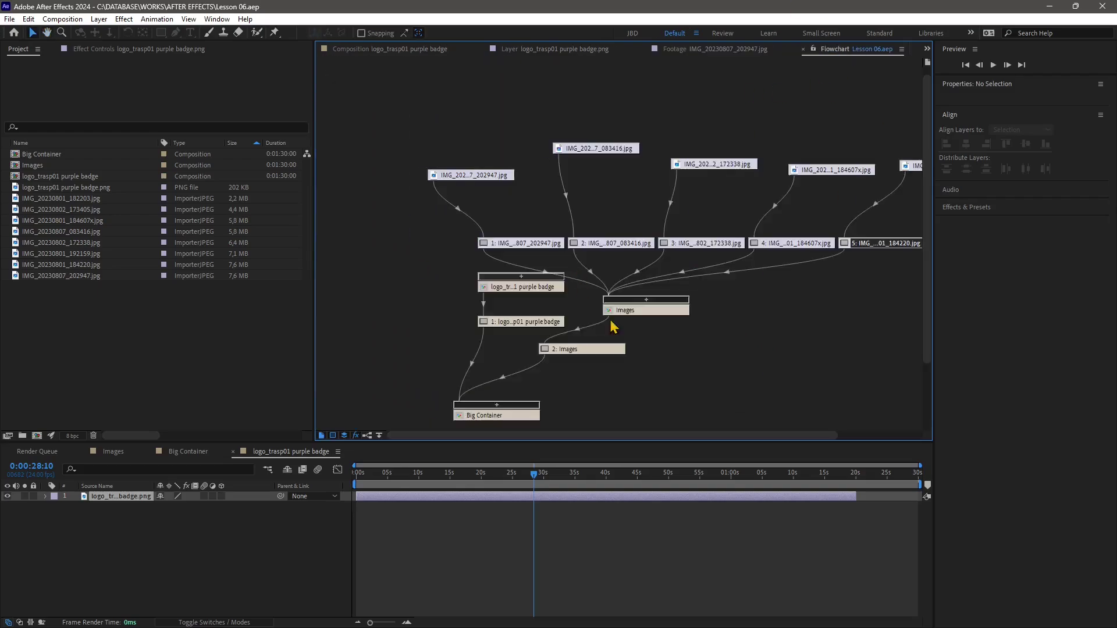
drag(639, 373, 570, 351)
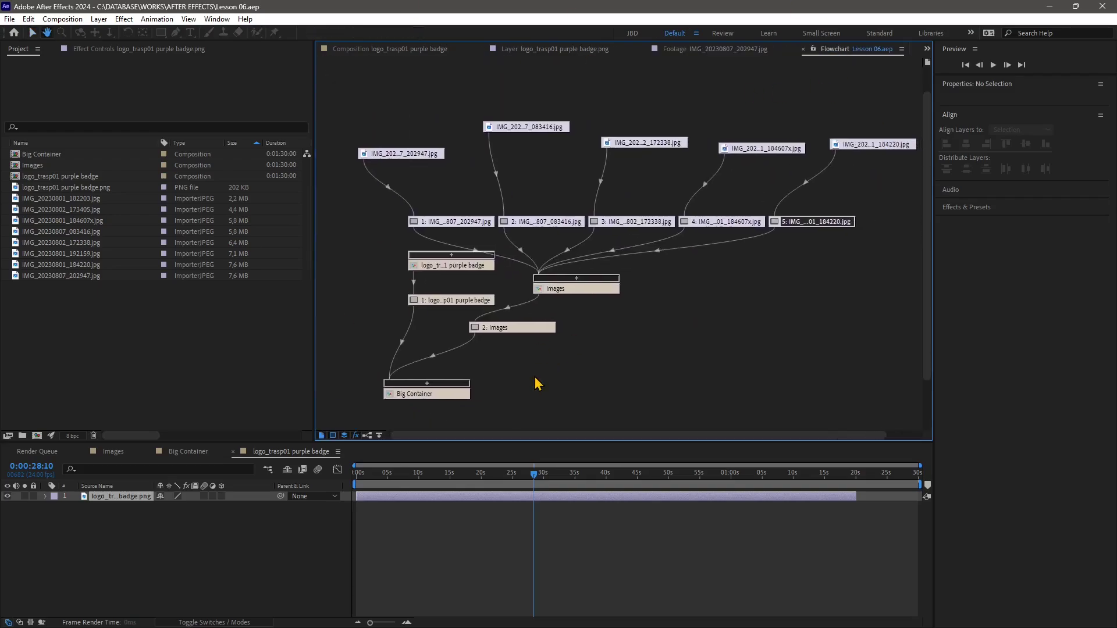
scroll(534, 376, up, 1)
scroll(534, 375, down, 3)
scroll(429, 291, up, 1)
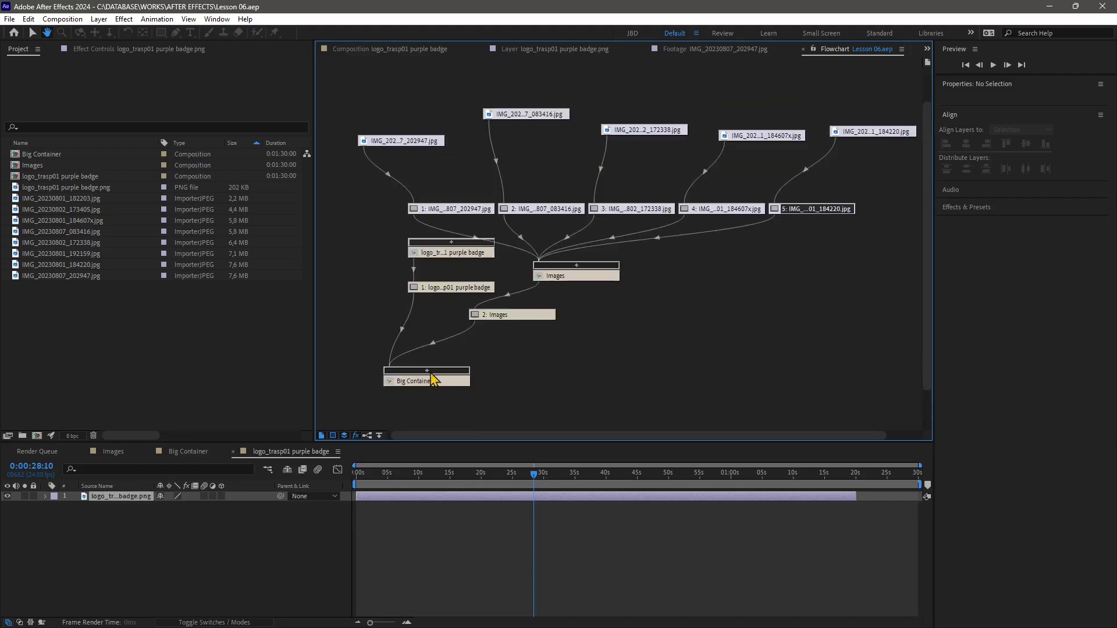
drag(442, 384, 416, 395)
click(510, 318)
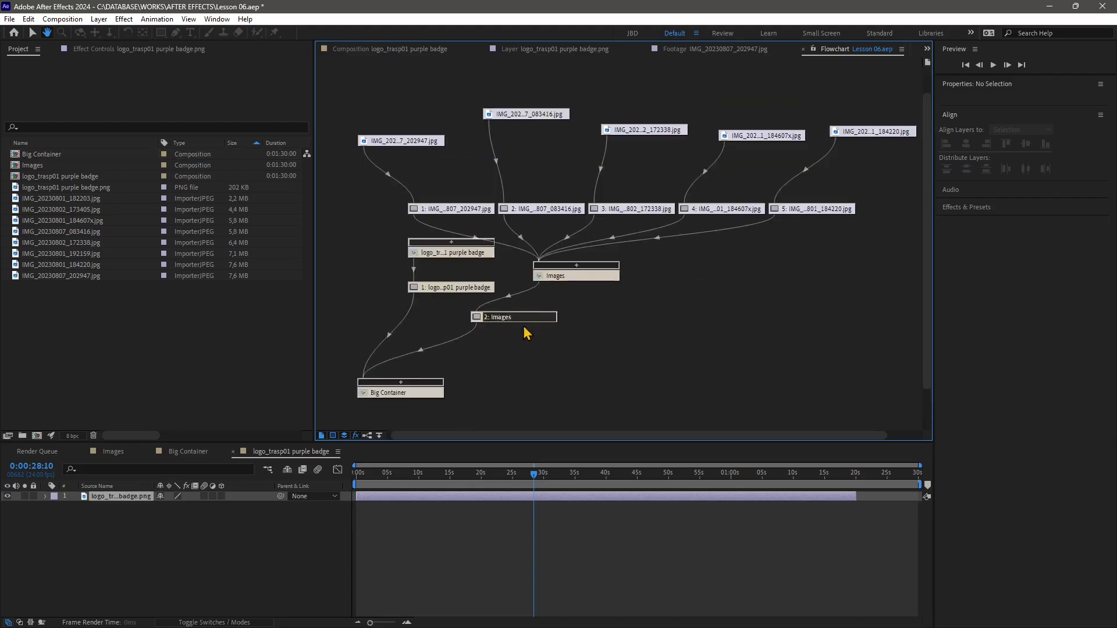
drag(510, 318, 529, 334)
drag(424, 295, 403, 311)
drag(444, 253, 431, 258)
drag(569, 278, 584, 281)
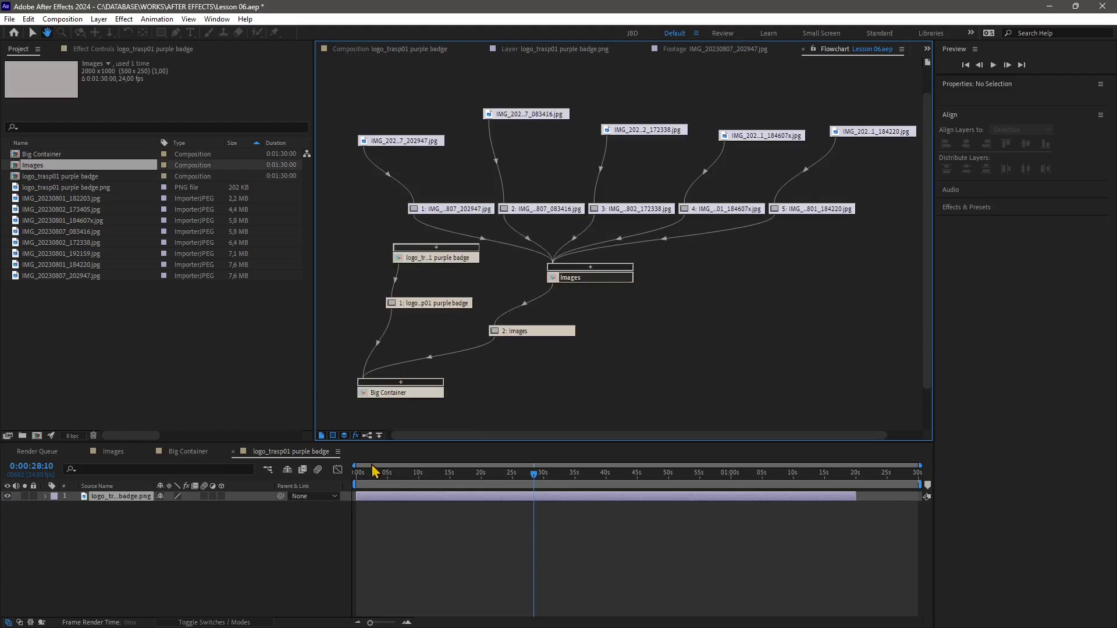
Step: Close the flowchart, footage and layer viewers, leaving only the composition viewer, and deselect everything
click(804, 49)
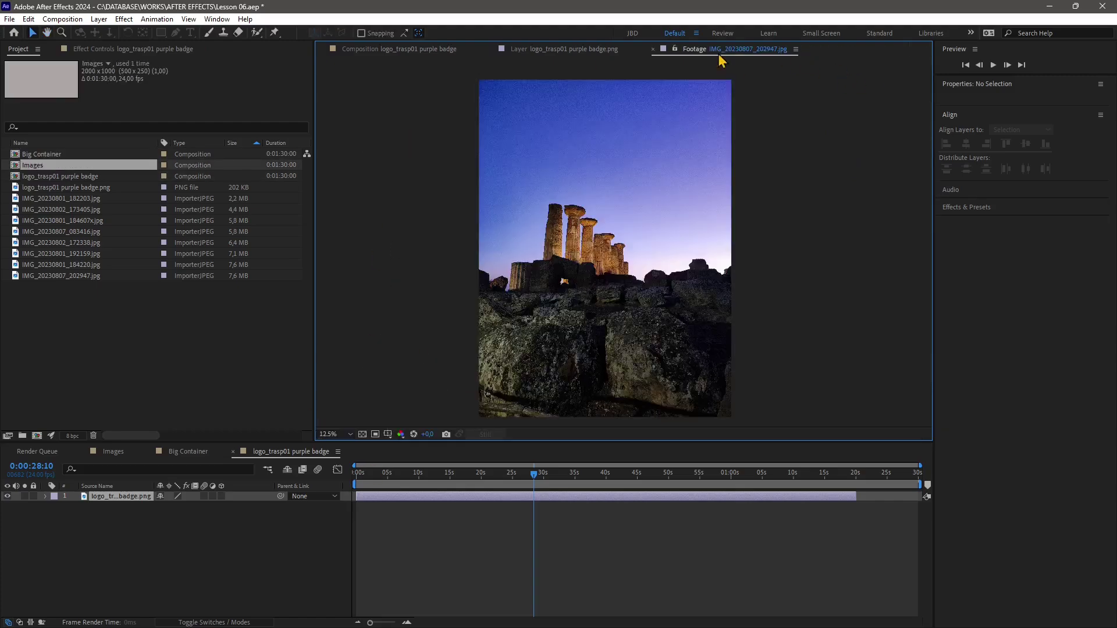
click(653, 50)
click(491, 49)
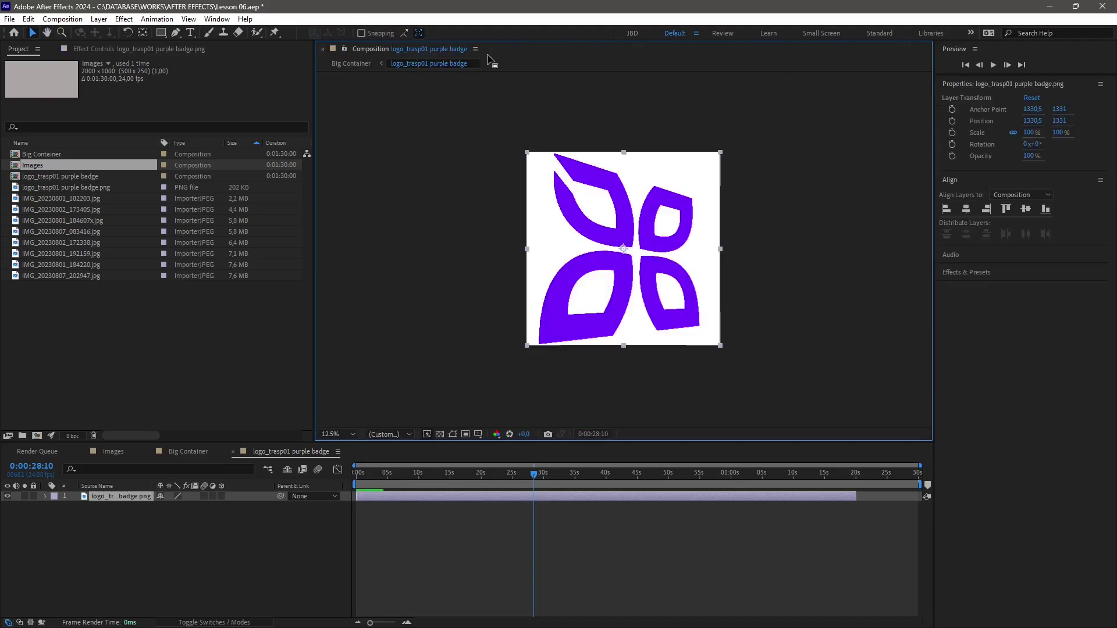
click(116, 393)
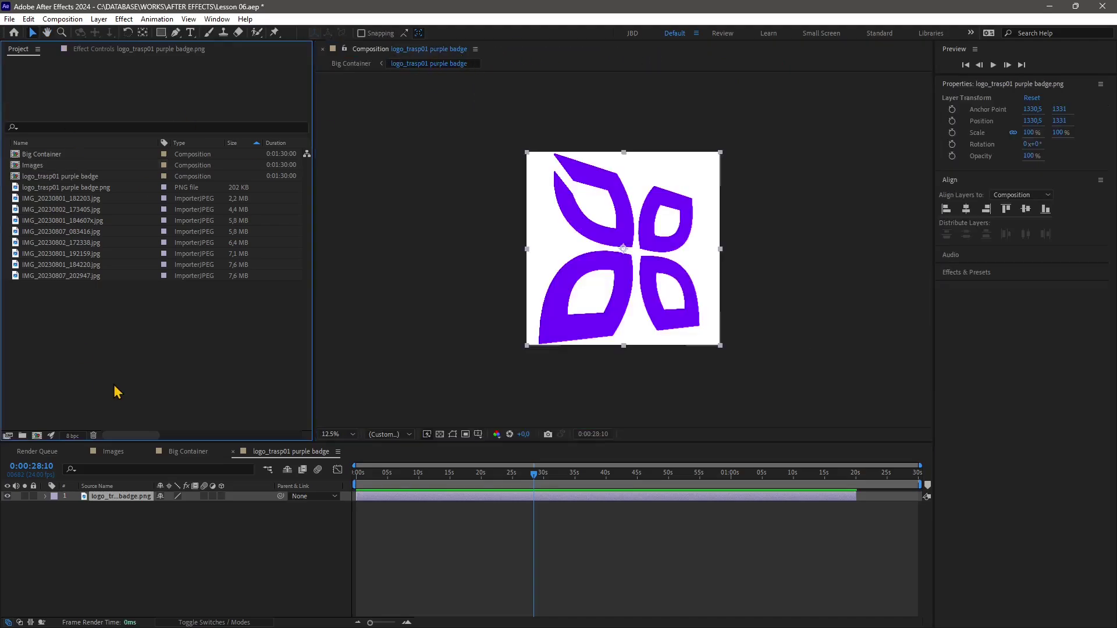
click(424, 205)
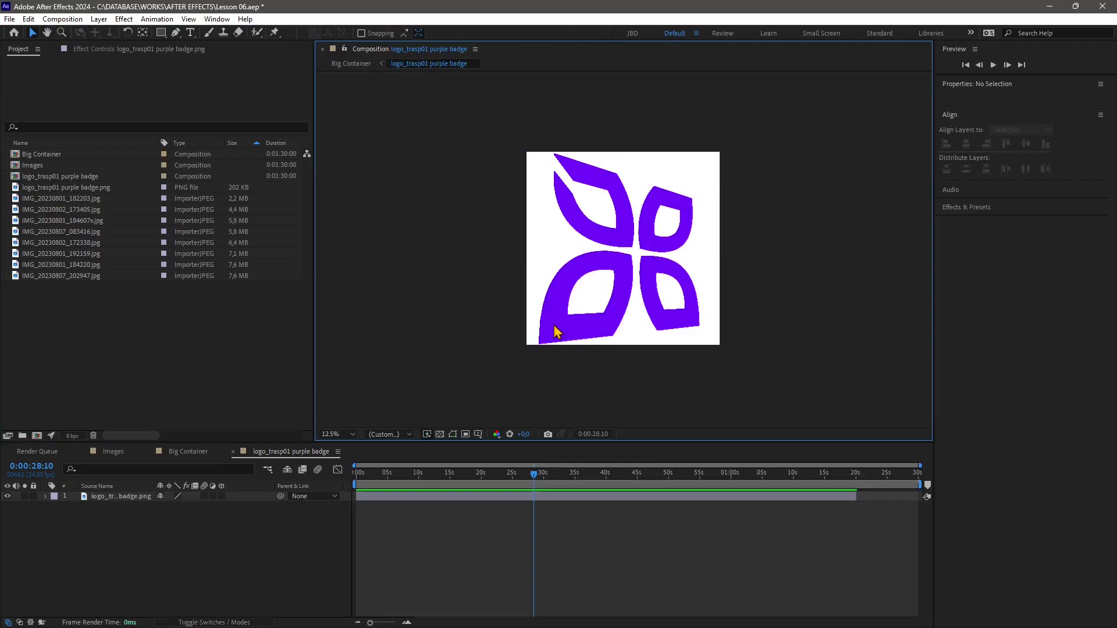
click(270, 552)
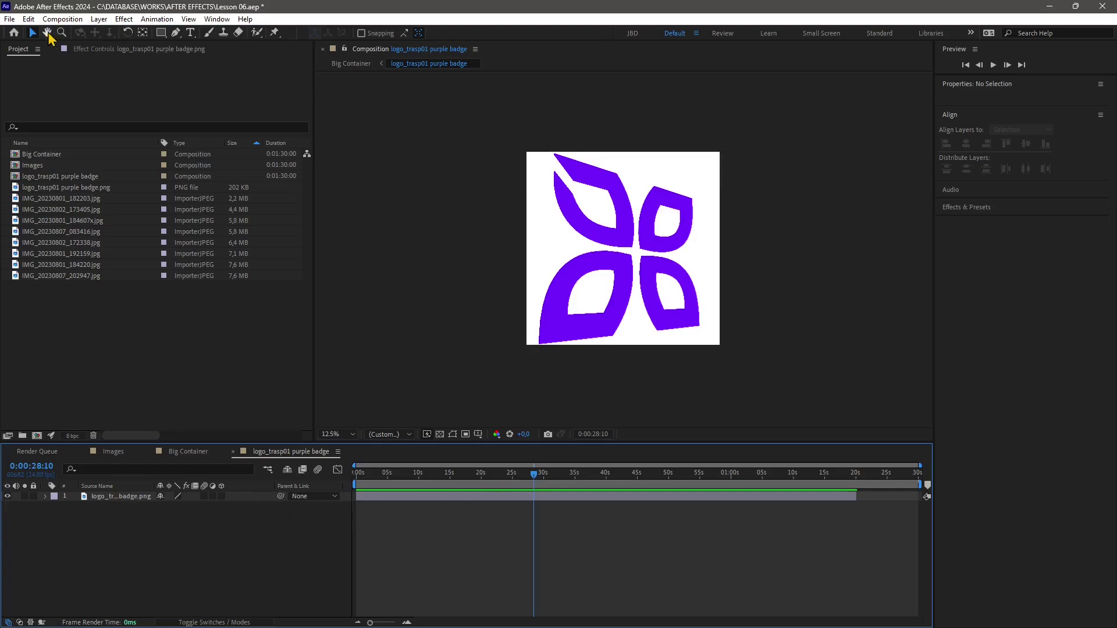
Step: Create a new empty project without saving the changes to Lesson 06.aep
click(9, 19)
mouse_move(25, 22)
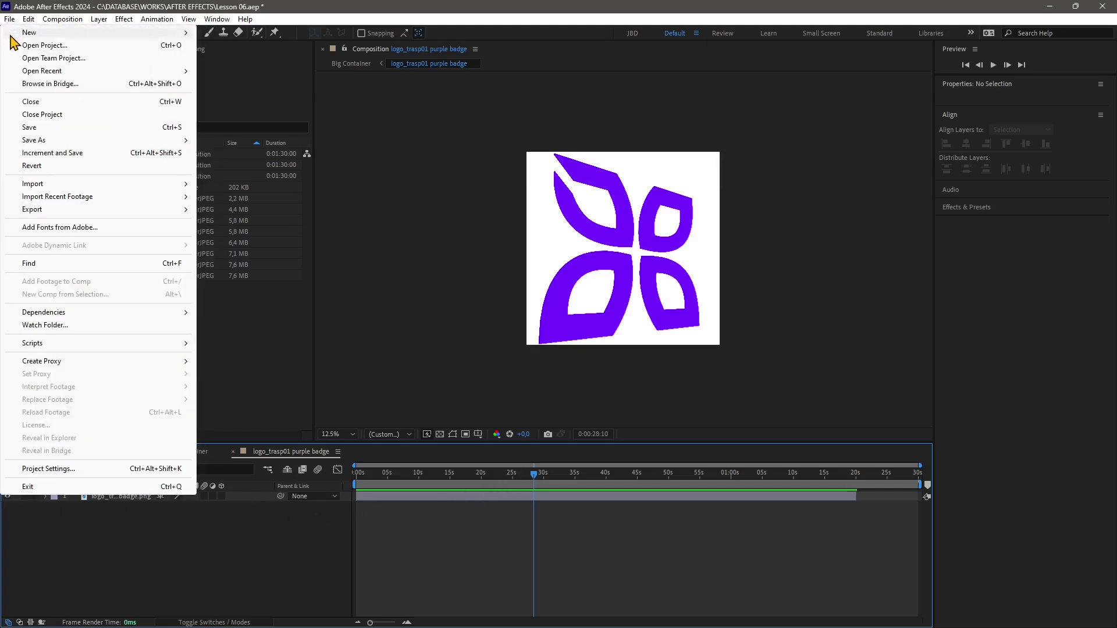
mouse_move(169, 33)
click(213, 38)
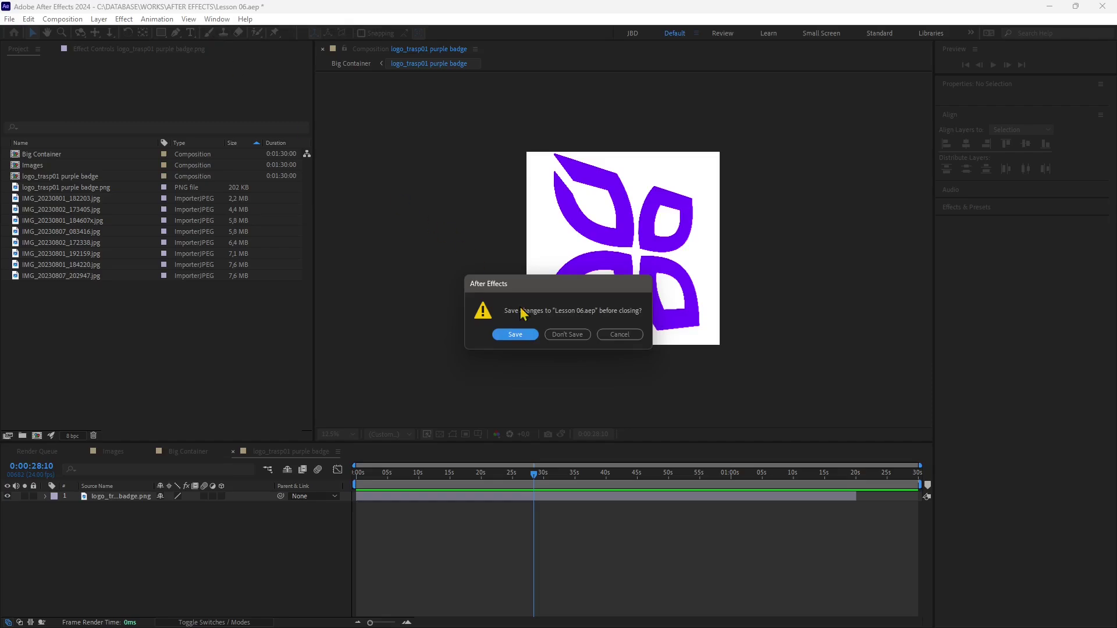
click(563, 340)
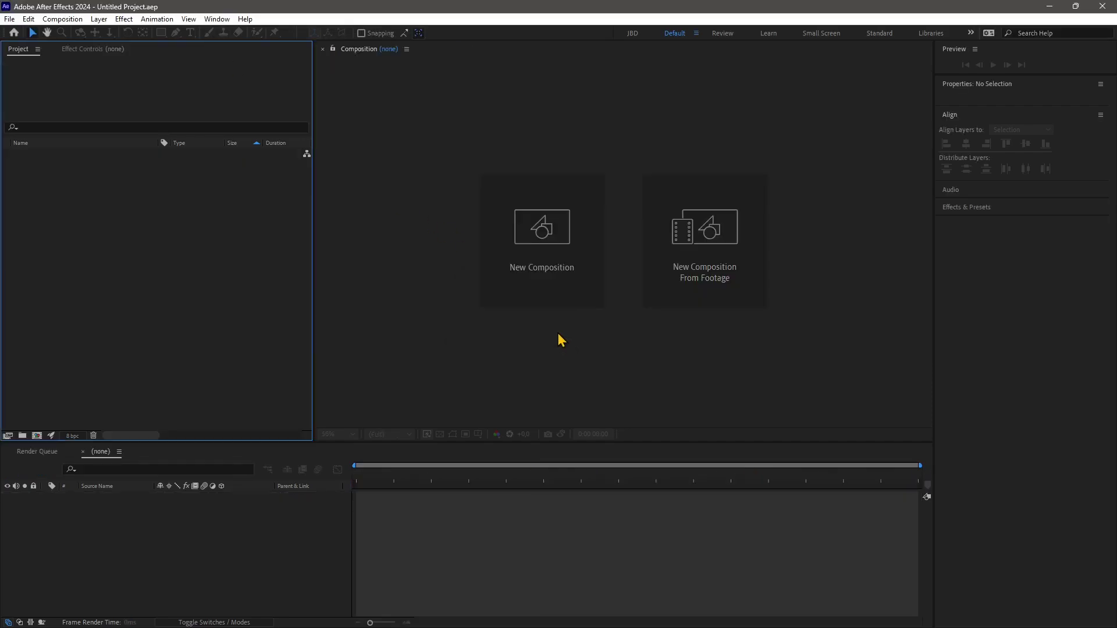
Step: Save the new project as Lesson 07 in the AFTER EFFECTS folder
click(10, 19)
mouse_move(40, 144)
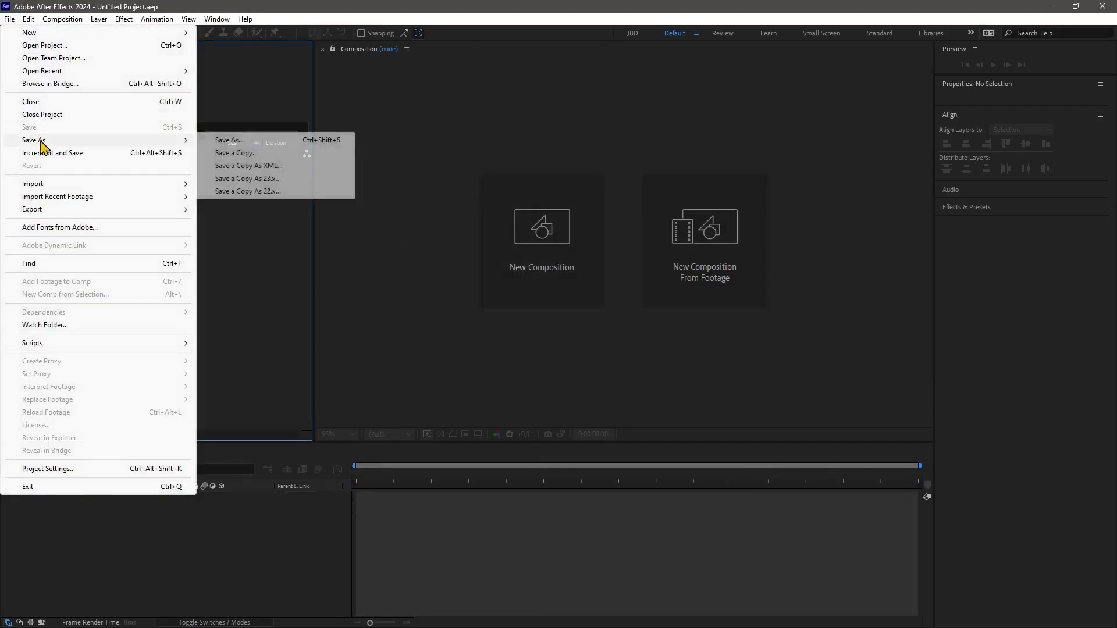
click(257, 141)
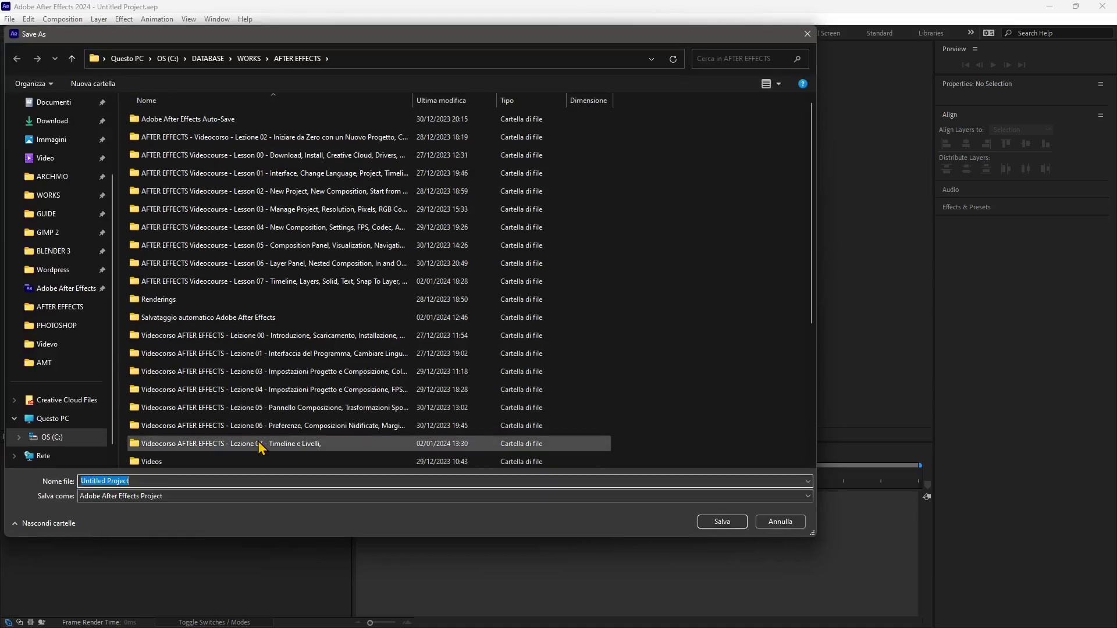
text(Lesson 07)
key(Return)
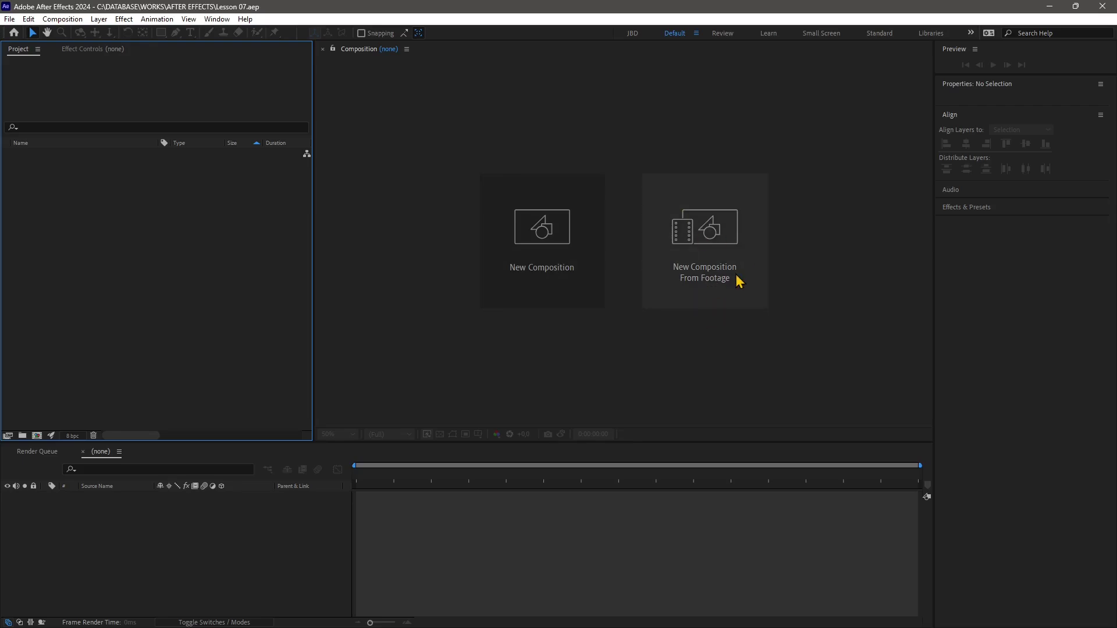
Step: Create a composition named "Timeline and Layers" with the HD 1920x1080 24 fps preset
click(487, 227)
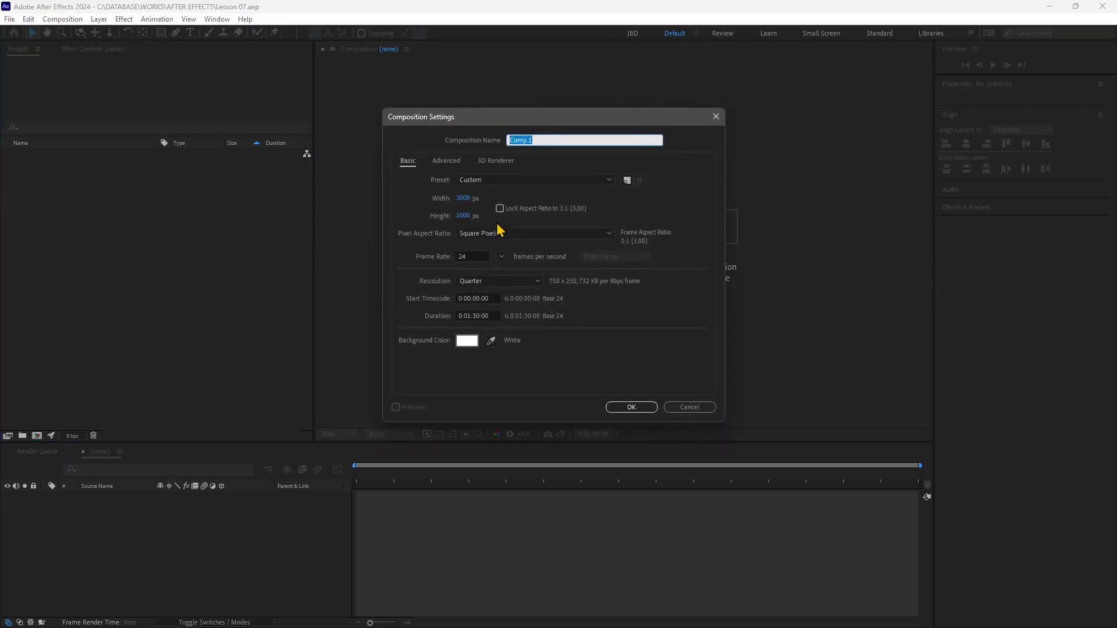
click(481, 181)
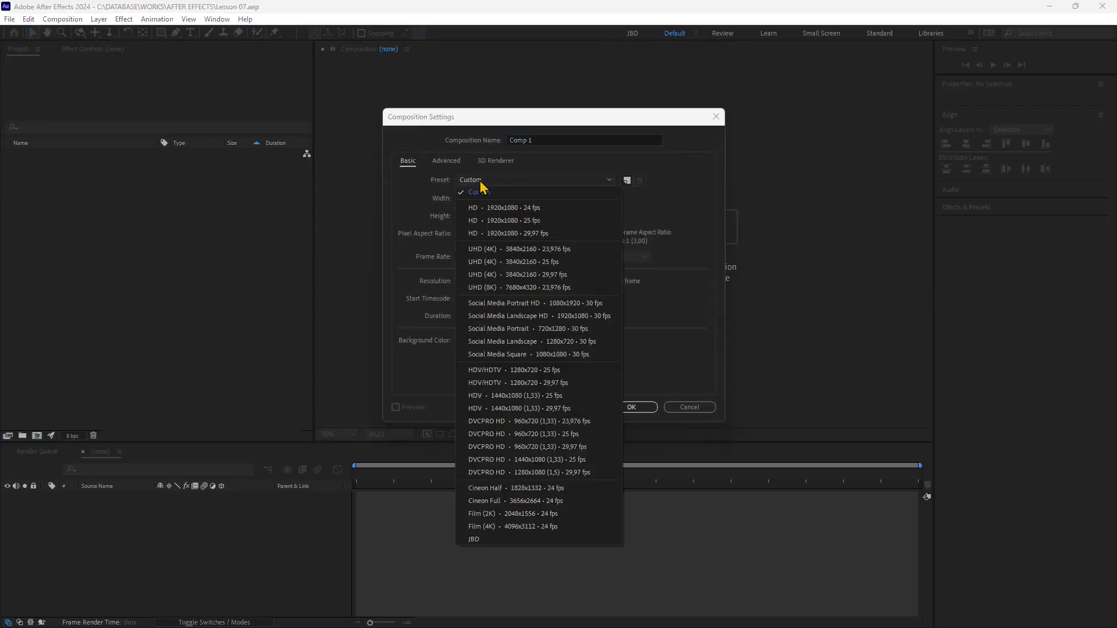
click(504, 209)
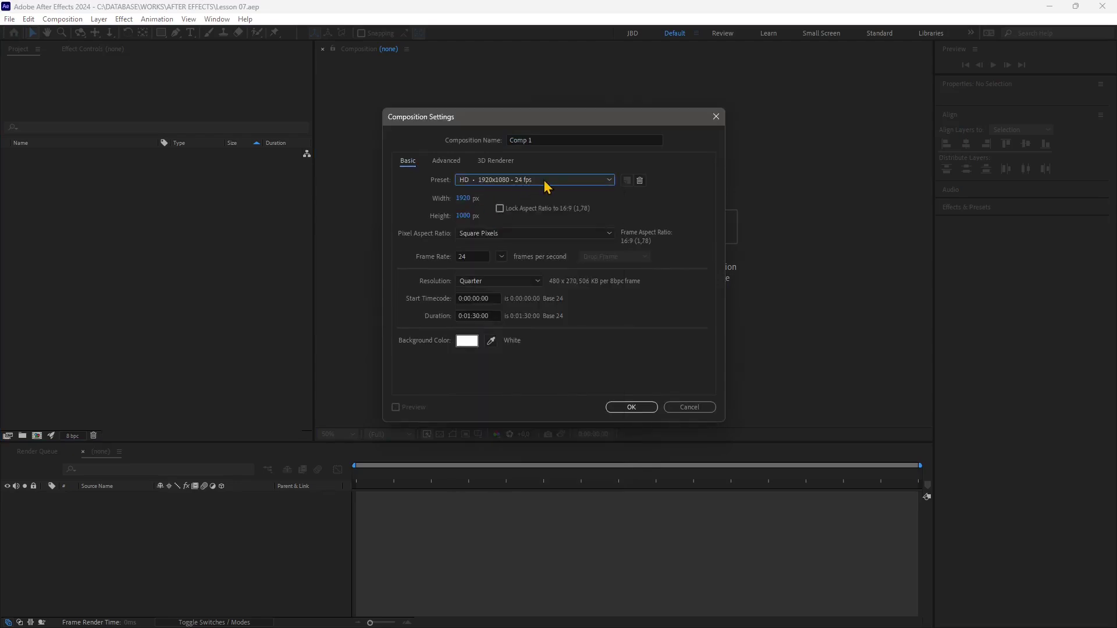
click(547, 140)
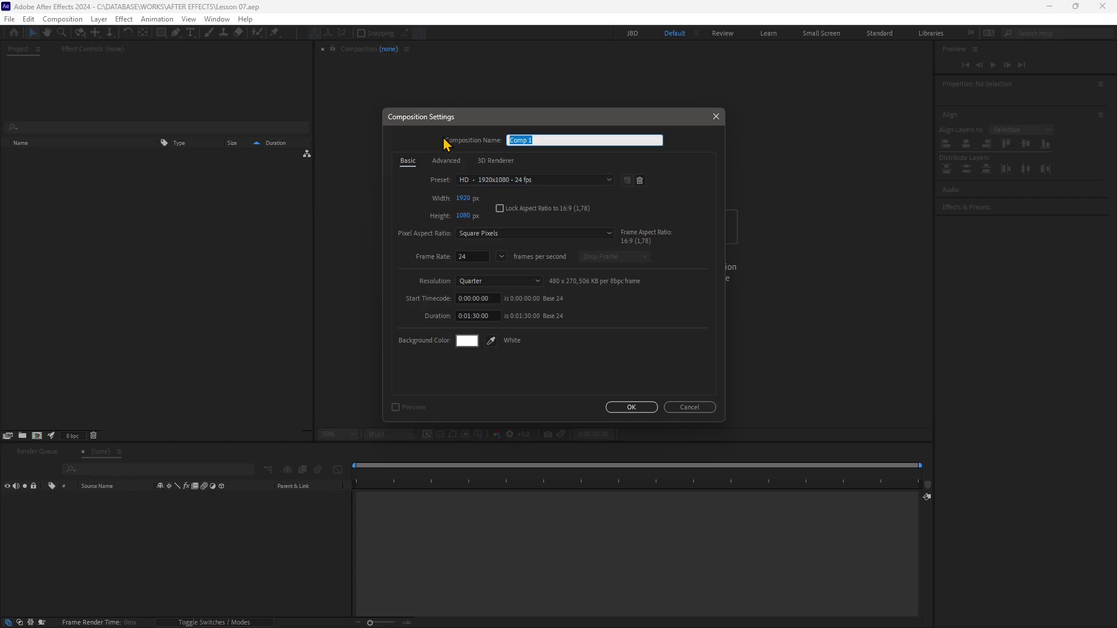
text(Timeline and Layers)
click(631, 406)
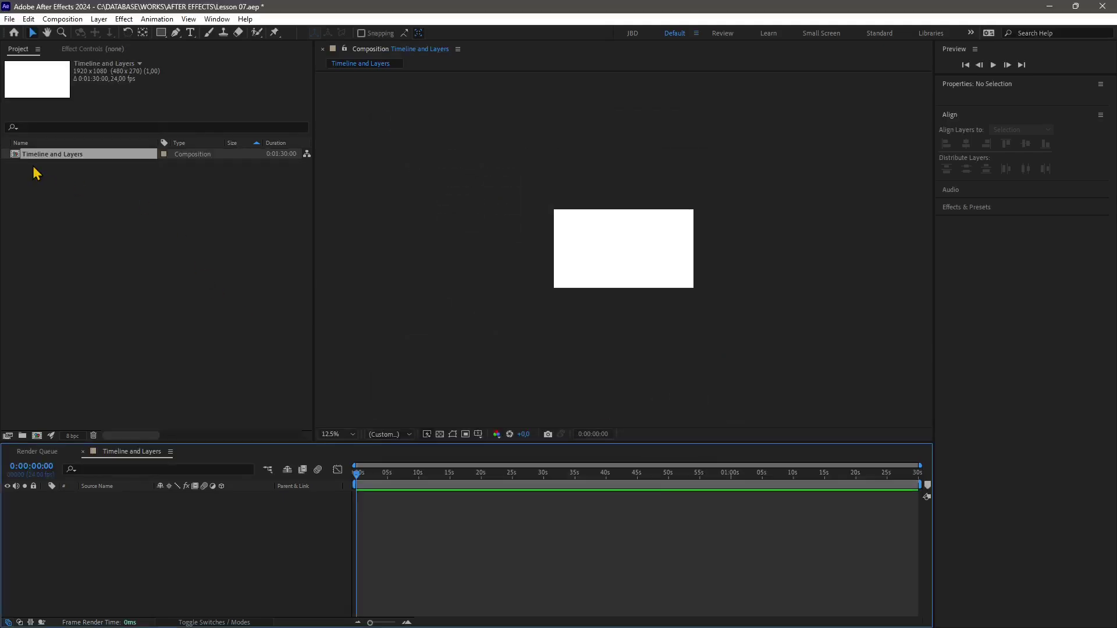
key(period)
key(period)
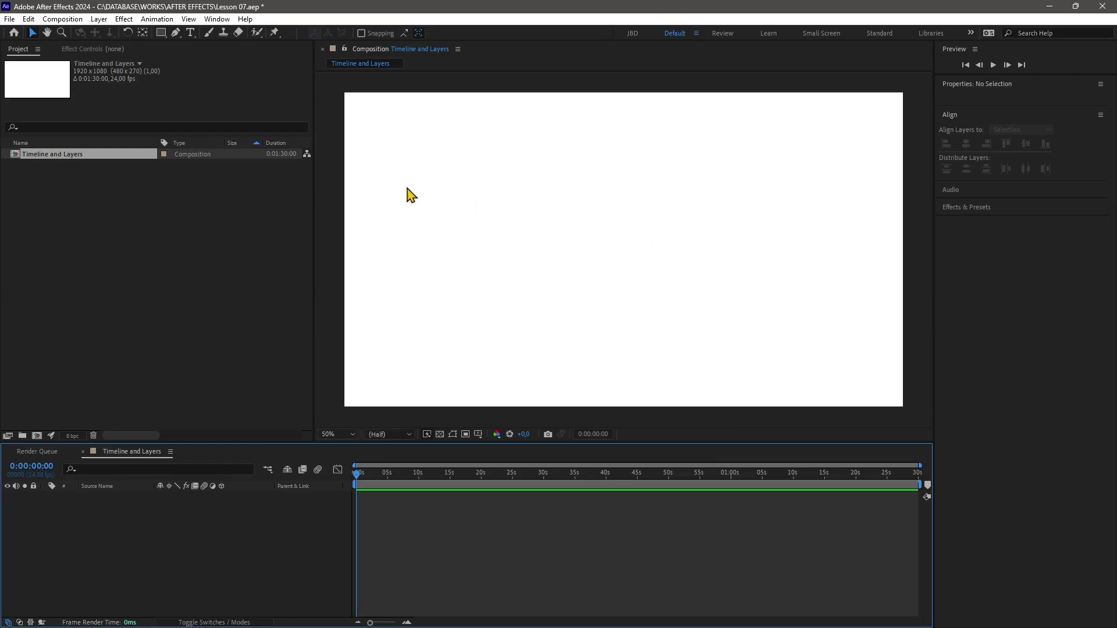
click(99, 19)
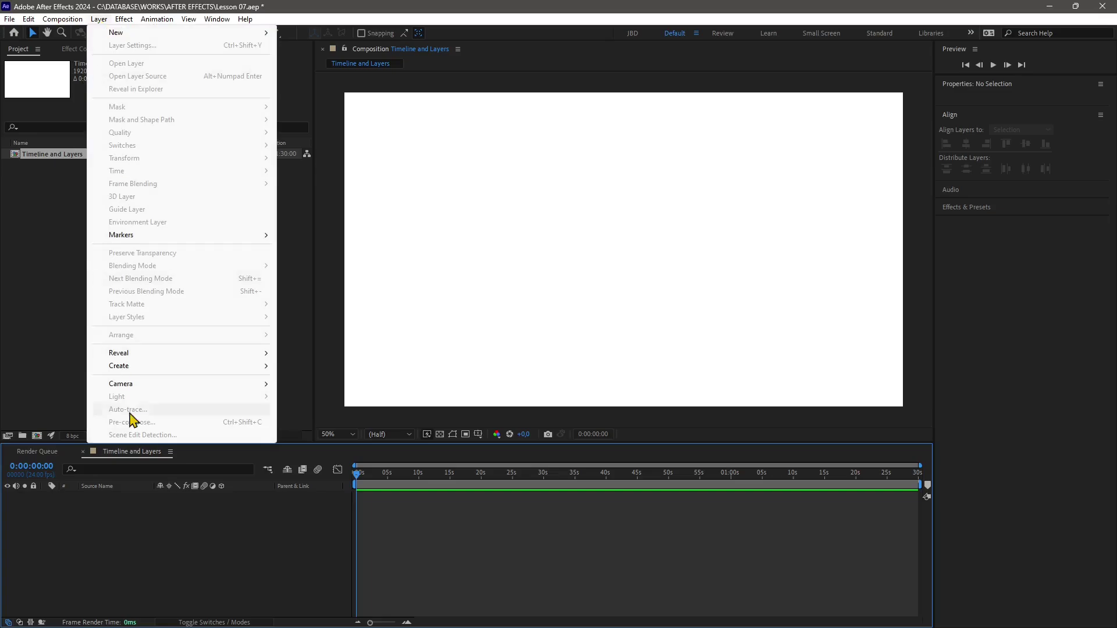
click(183, 576)
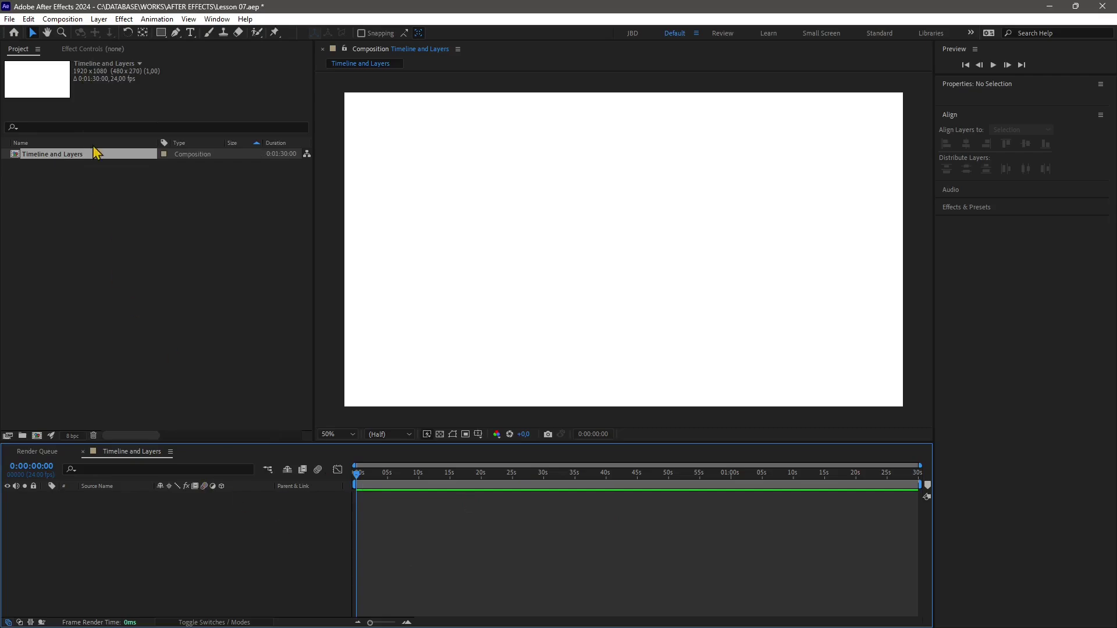
Step: Start a new solid layer named Blu with a width of 600 px and a height of 400 px
click(100, 20)
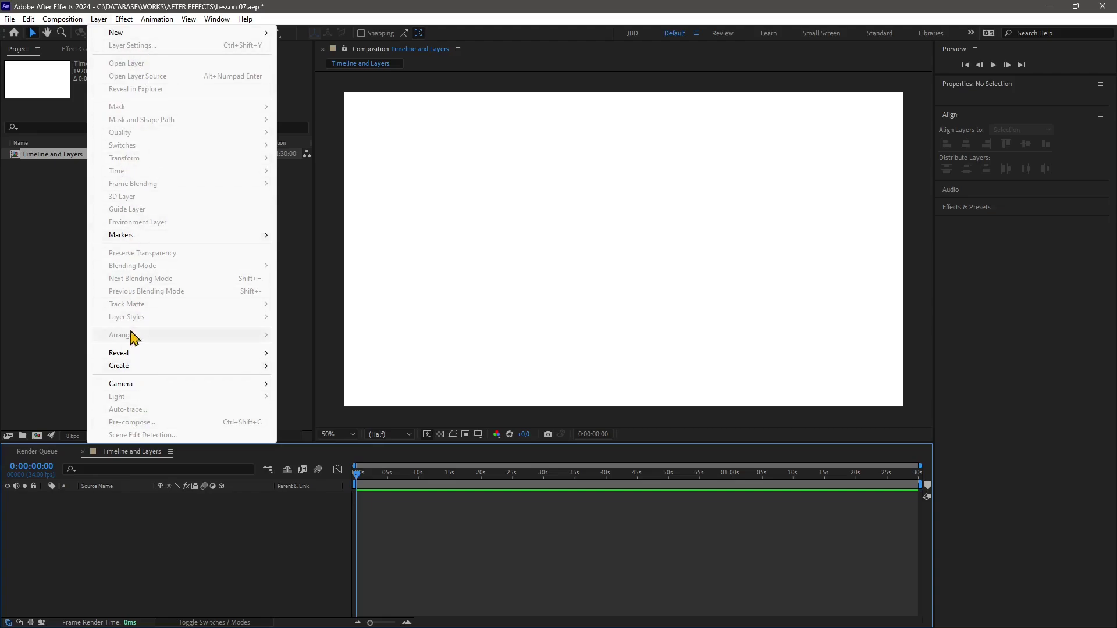
mouse_move(115, 37)
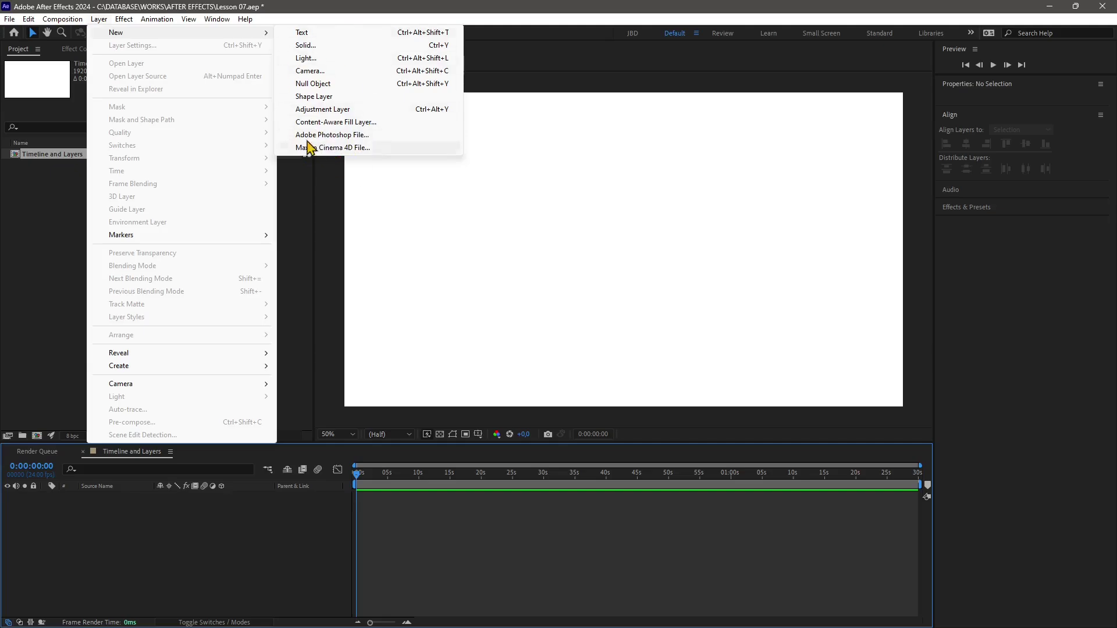
click(298, 48)
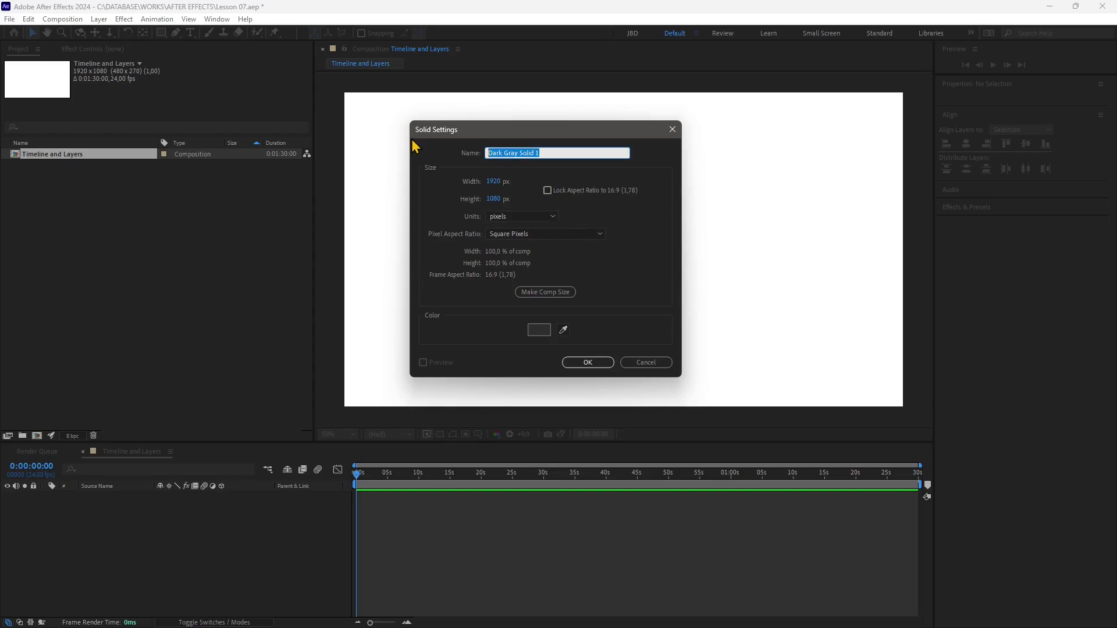
text(Blu)
click(493, 182)
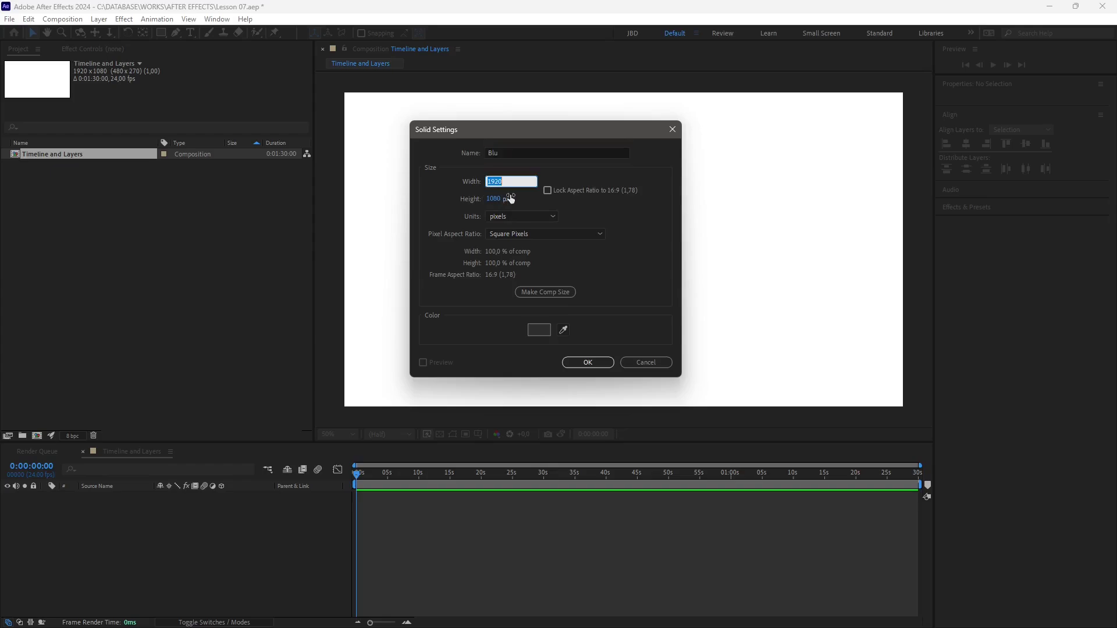
text(600)
key(Tab)
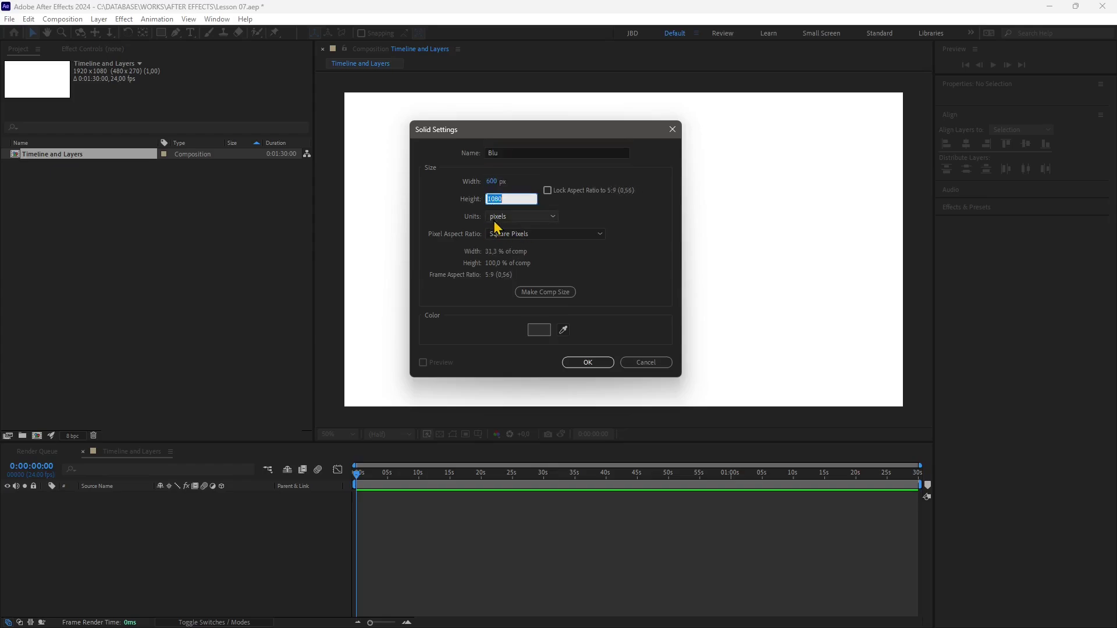
text(400)
click(445, 207)
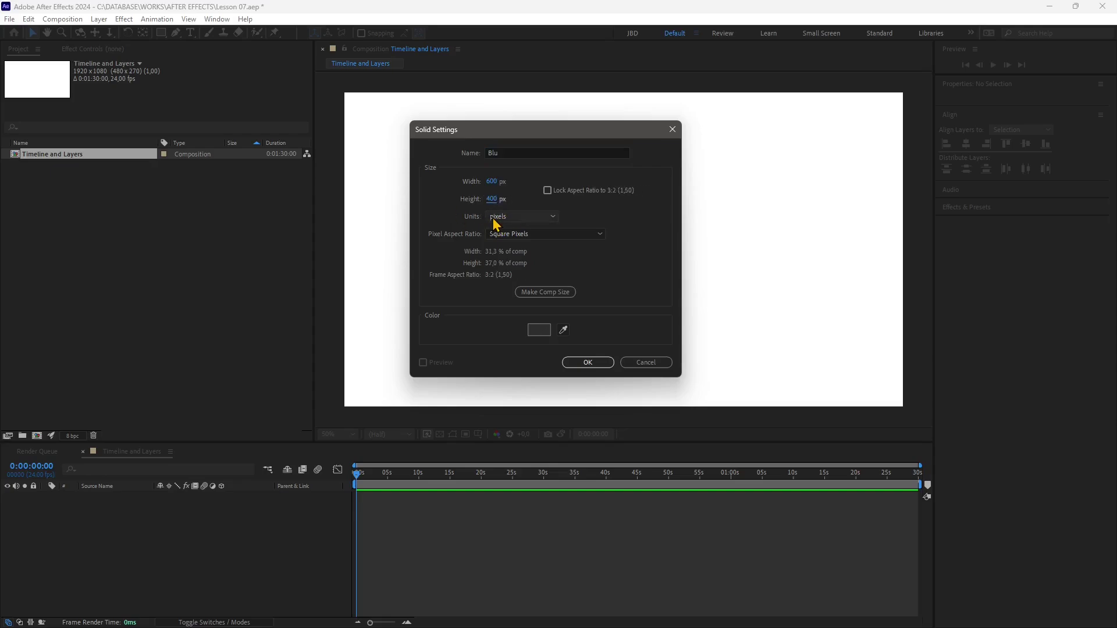
click(493, 219)
click(443, 226)
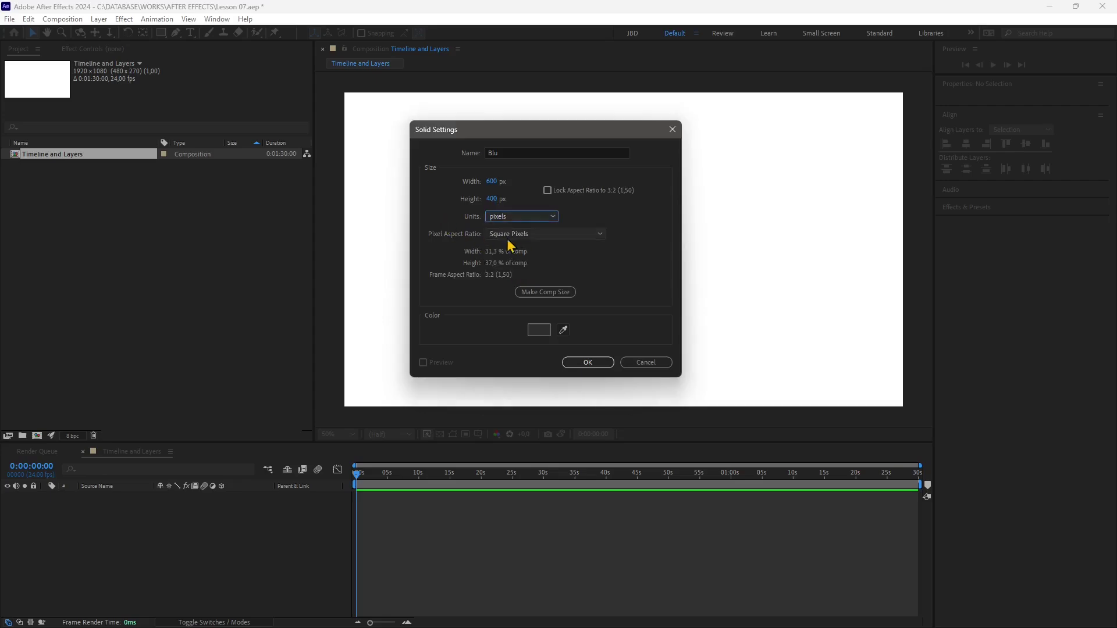
Step: Match the solid to the composition size and return it to 600 by 400 px
click(533, 292)
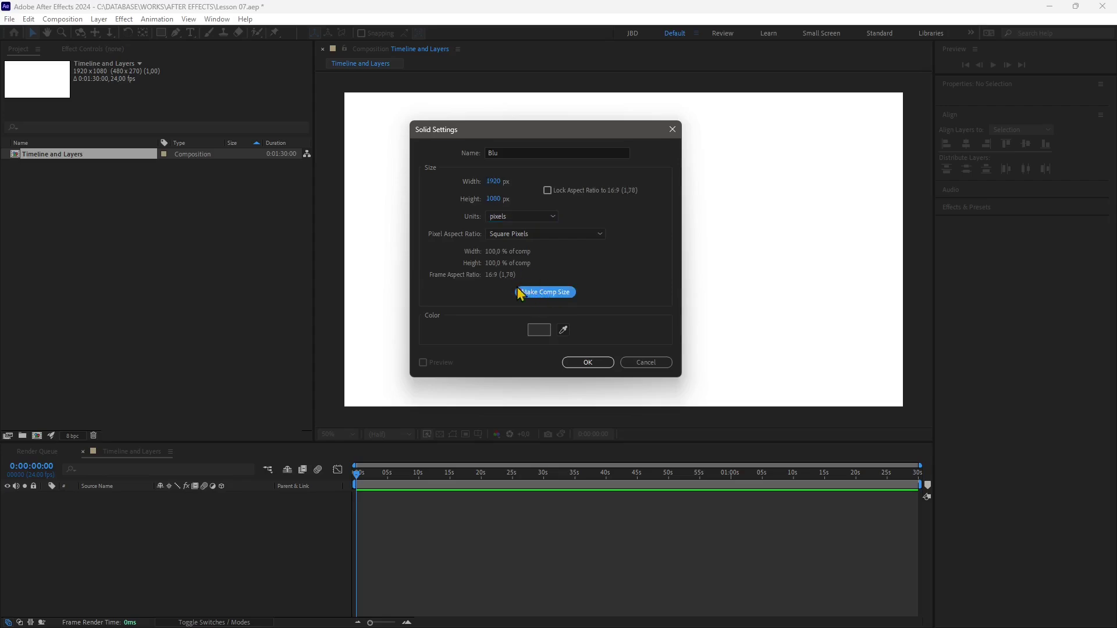
click(490, 183)
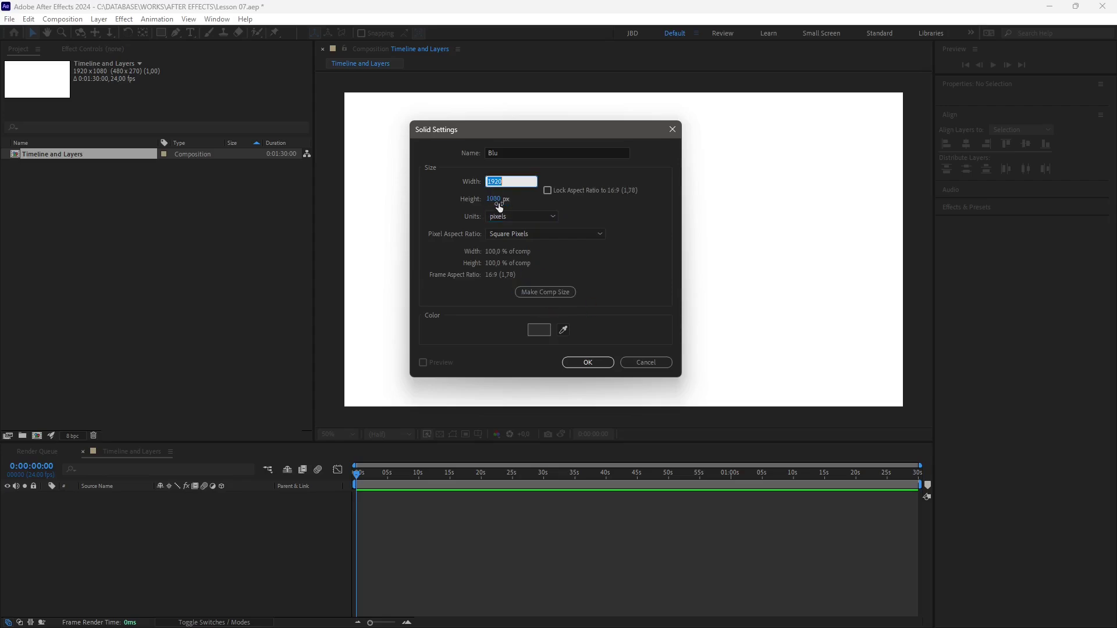
text(600)
key(Tab)
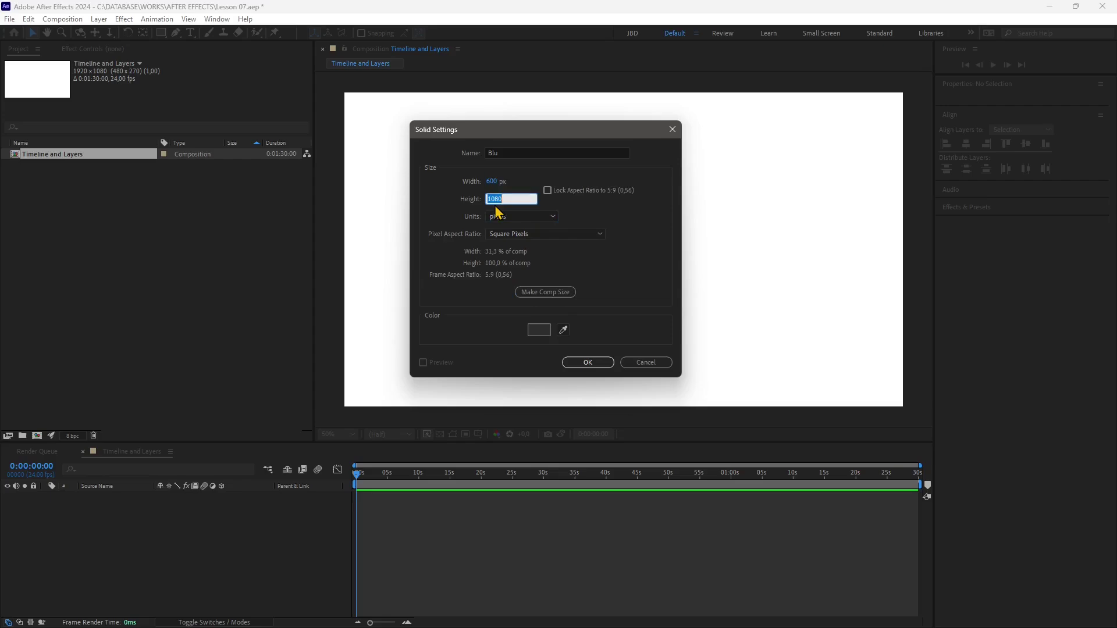
text(400)
click(437, 204)
Step: Sample a blue from the height value in the solid's settings as its color and create the solid
click(563, 330)
click(491, 198)
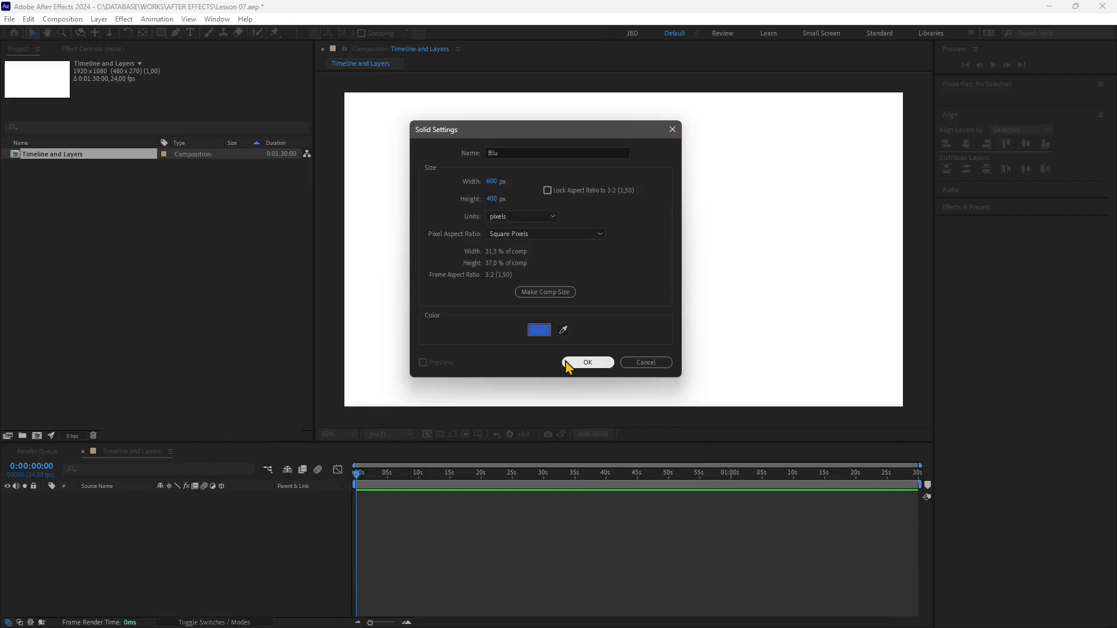
click(587, 362)
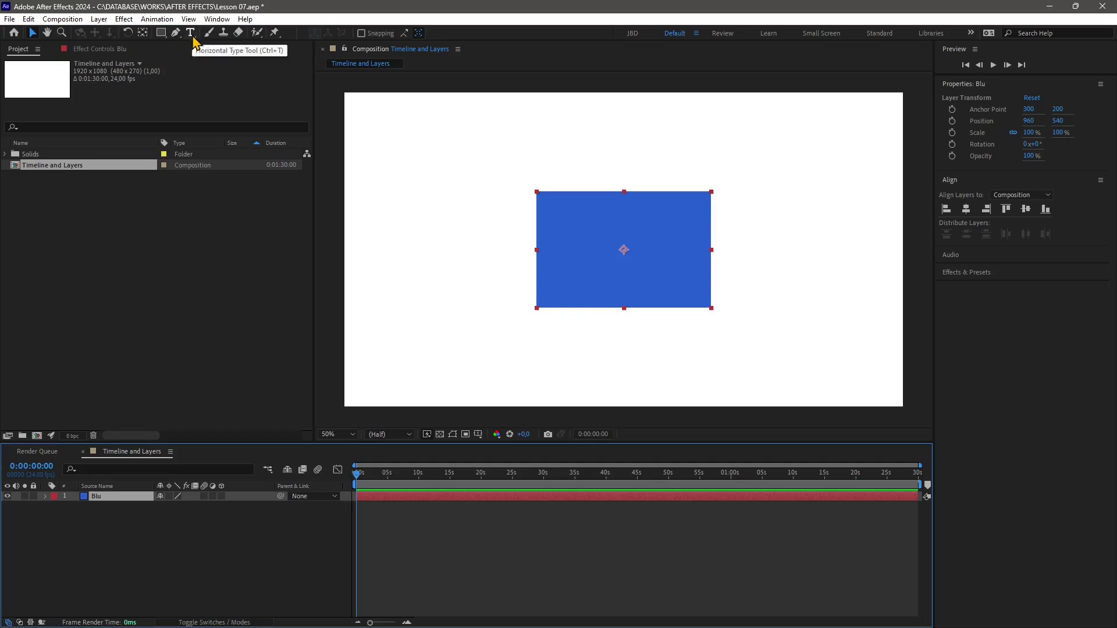
Step: Add a text layer reading AFTER EFFECTS and center-align its paragraph
click(97, 19)
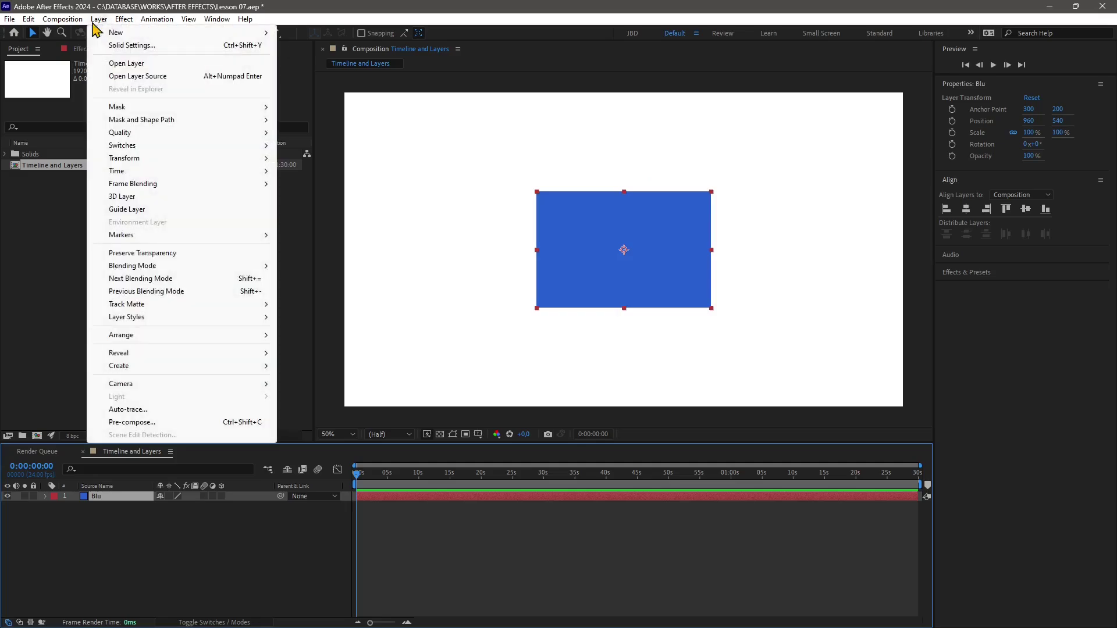
mouse_move(116, 33)
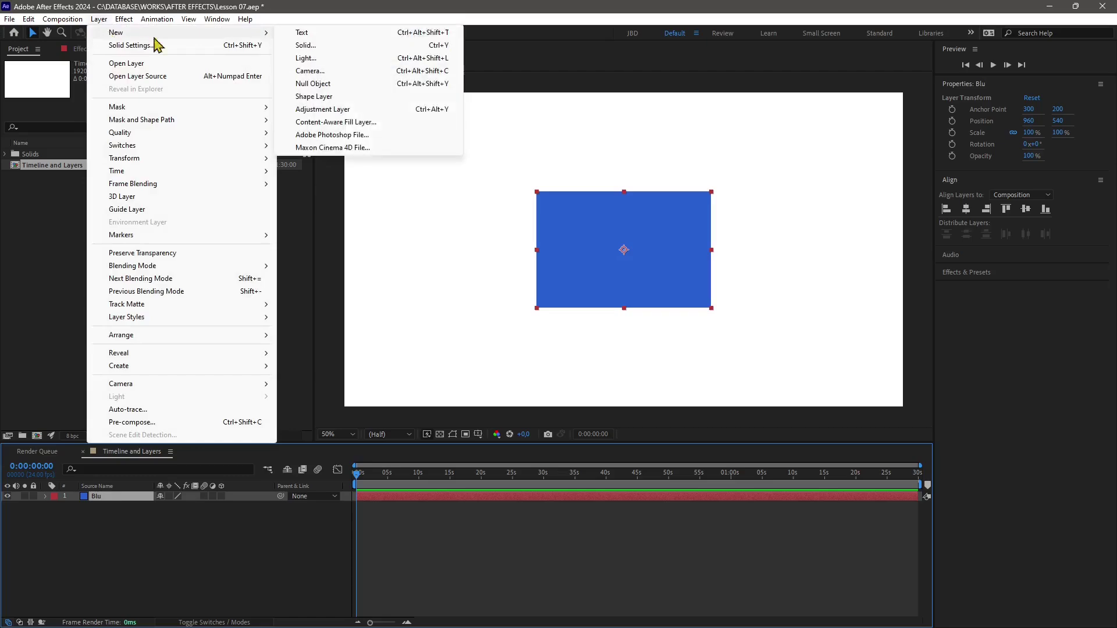
click(320, 34)
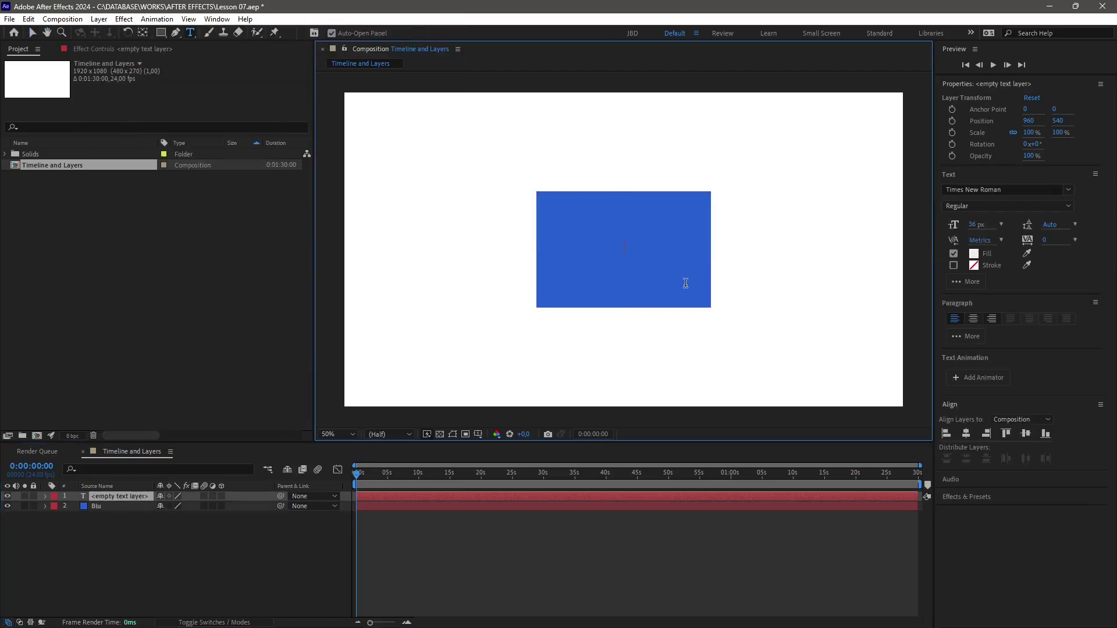
text(a)
key(BackSpace)
key(BackSpace)
text(AFTER EFFECTS)
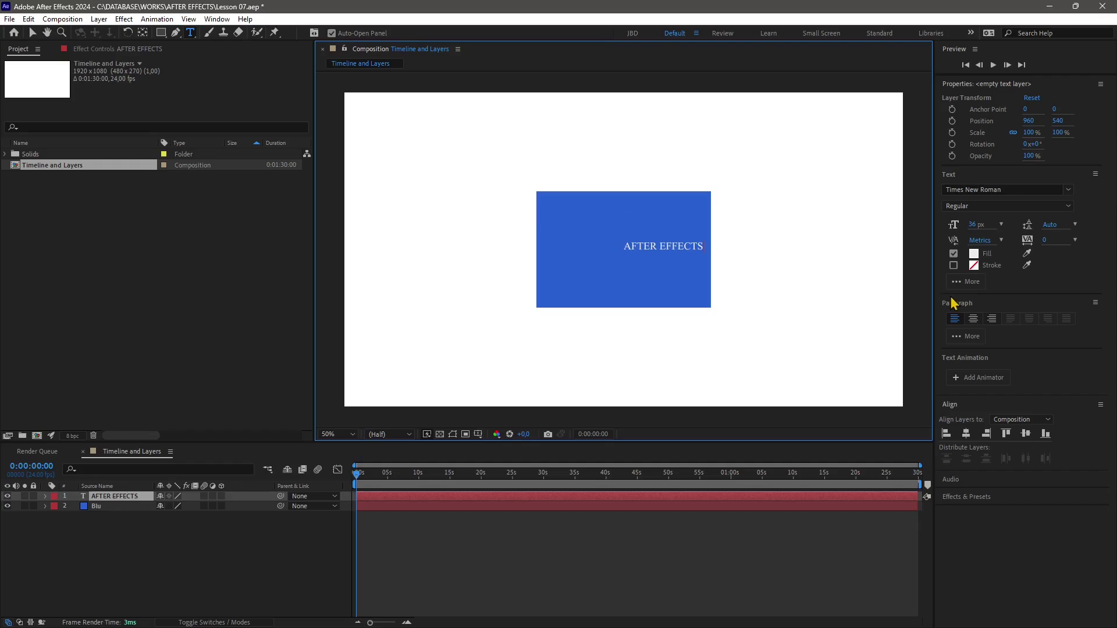
click(973, 318)
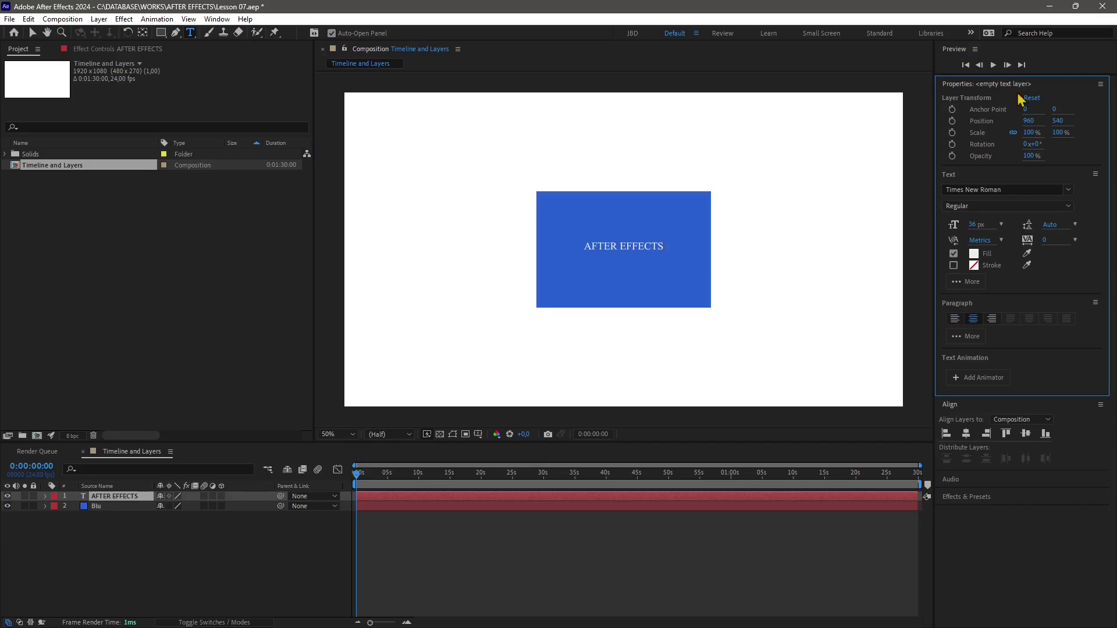
Step: Try to change the font of the AFTER EFFECTS text without selecting its characters
click(957, 189)
scroll(1041, 326, up, 5)
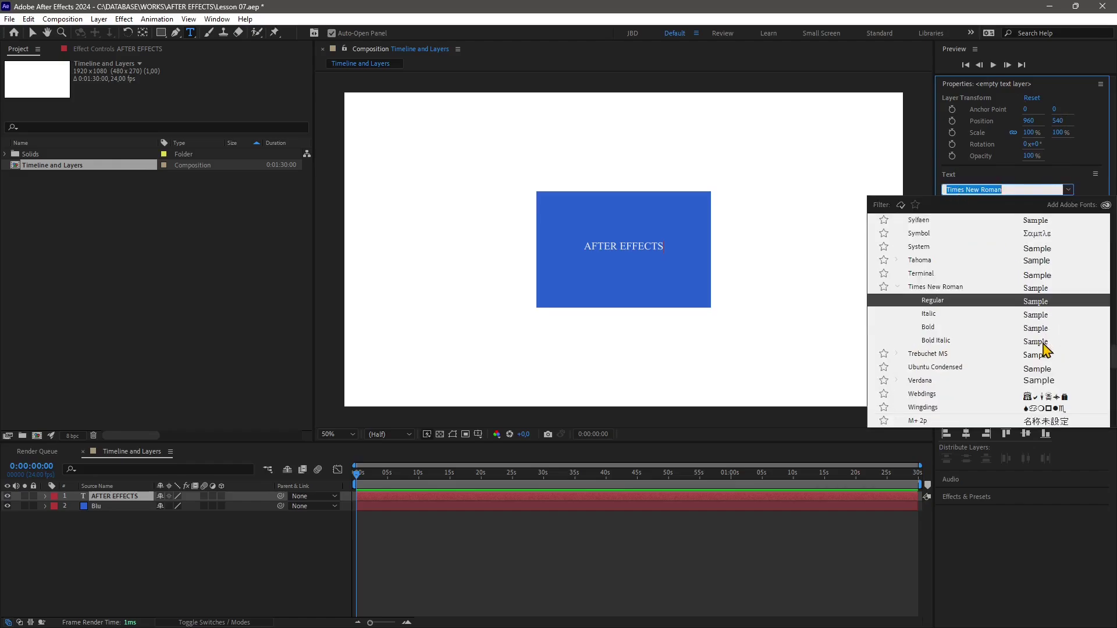
scroll(1024, 311, up, 10)
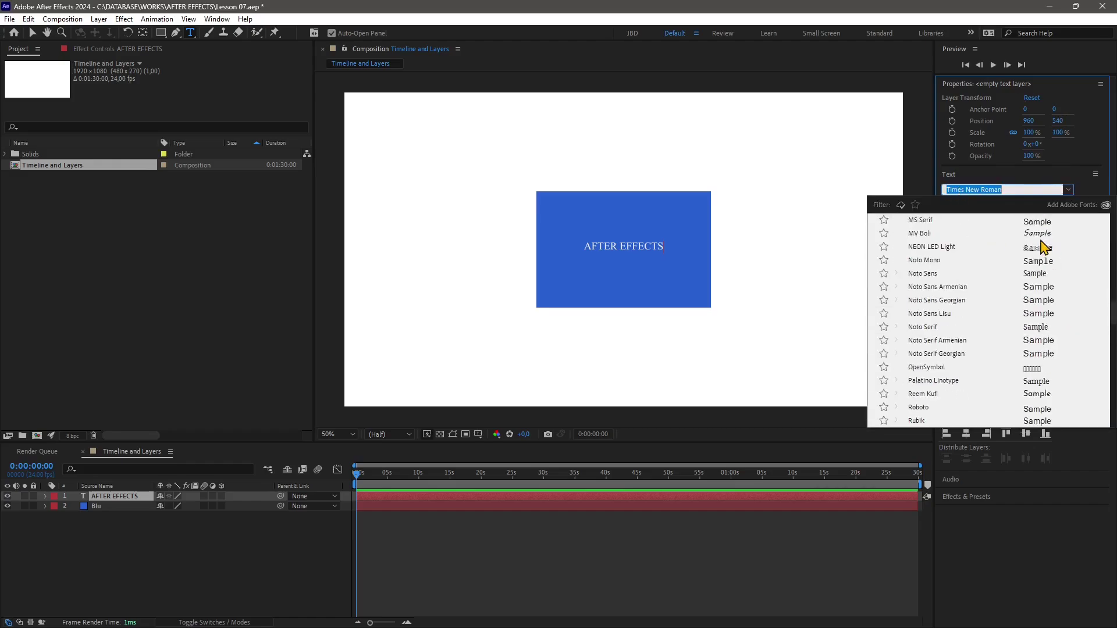
scroll(1039, 294, up, 8)
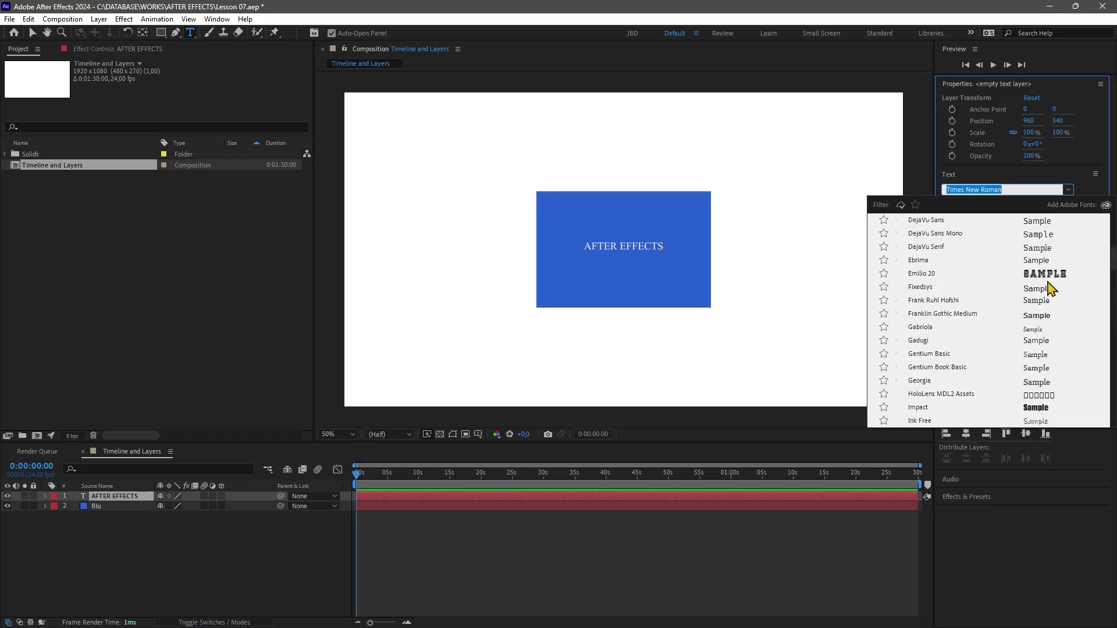
click(1057, 371)
Step: Select all of the AFTER EFFECTS text and set its font to Impact
click(606, 248)
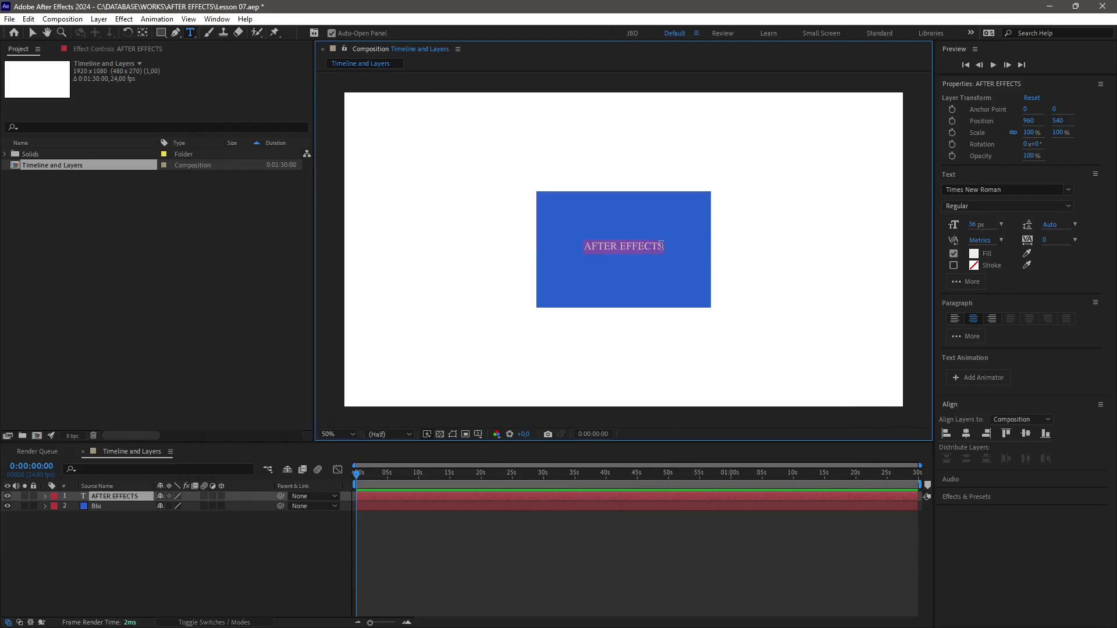
click(1006, 191)
scroll(1032, 245, up, 10)
scroll(1035, 275, up, 5)
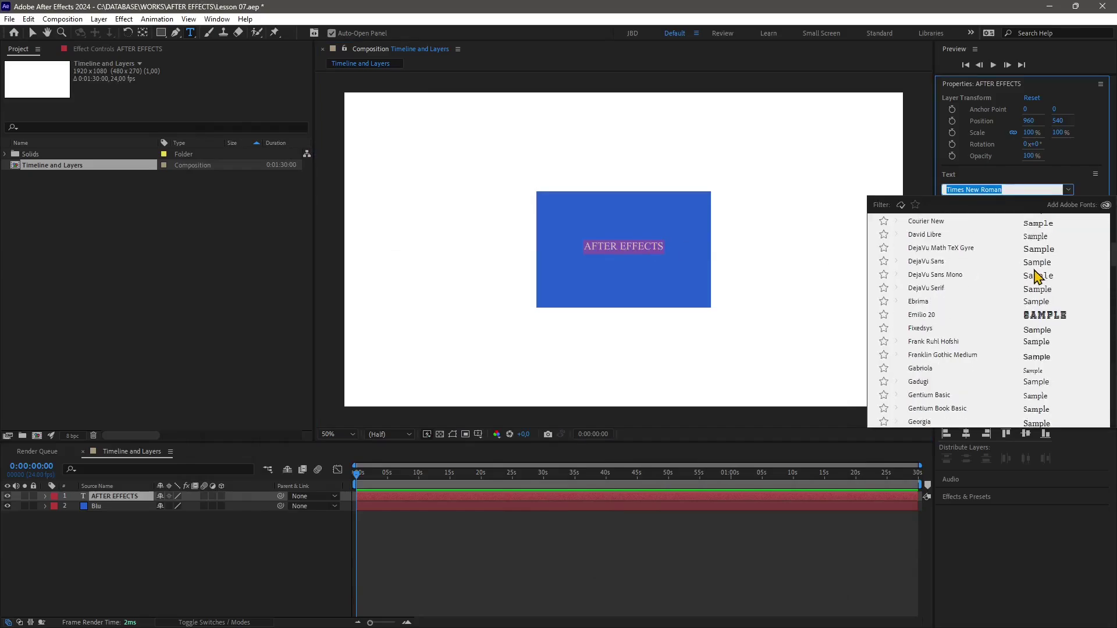
click(1044, 375)
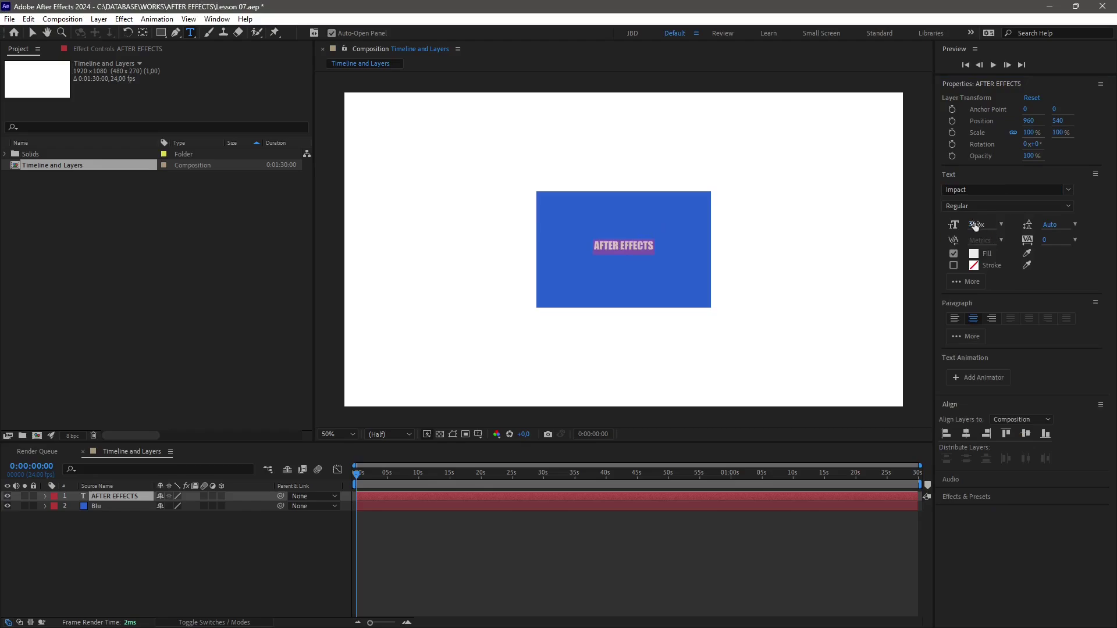
Step: Show the Title/Action Safe guides and enlarge the text to 274 px to fit roughly within the title-safe width
mouse_move(976, 225)
mouse_down()
mouse_move(961, 227)
mouse_move(1030, 226)
mouse_move(960, 225)
mouse_up()
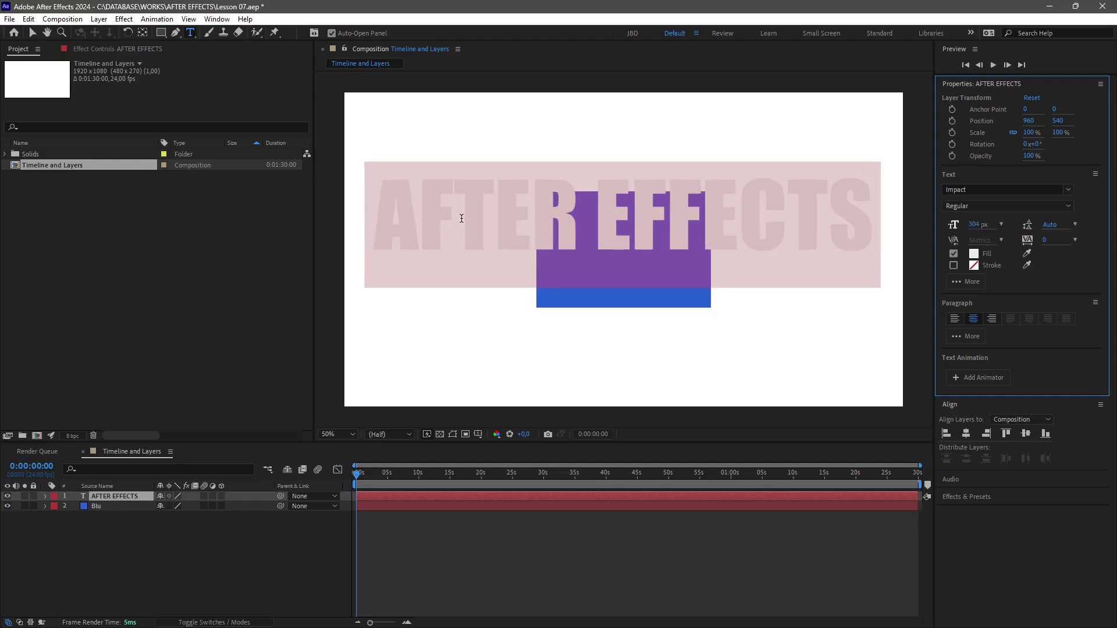
click(487, 435)
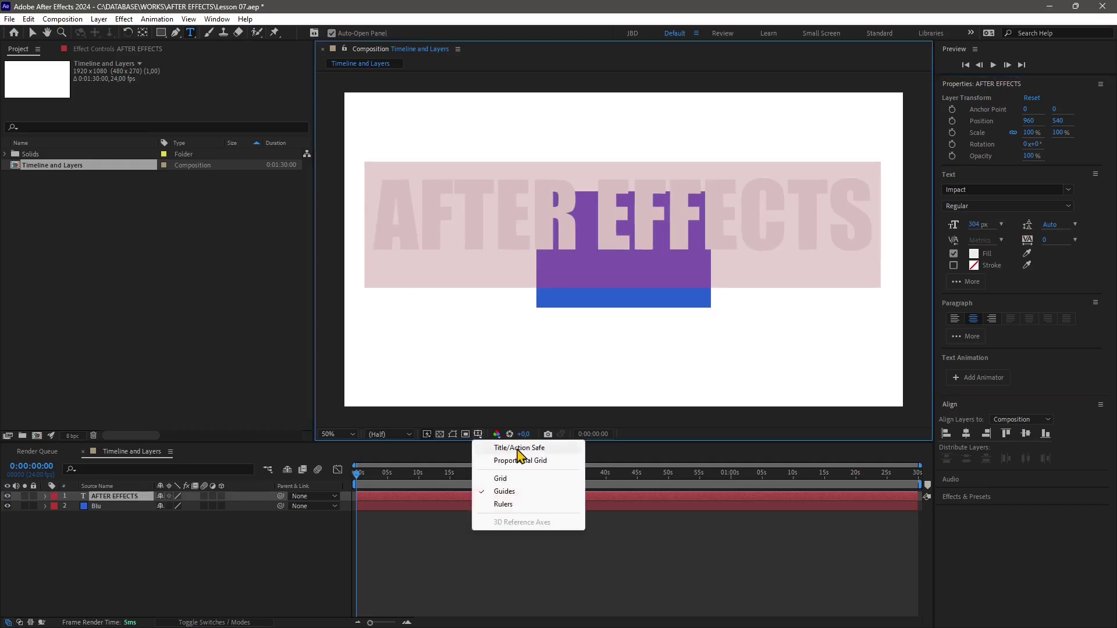
click(504, 445)
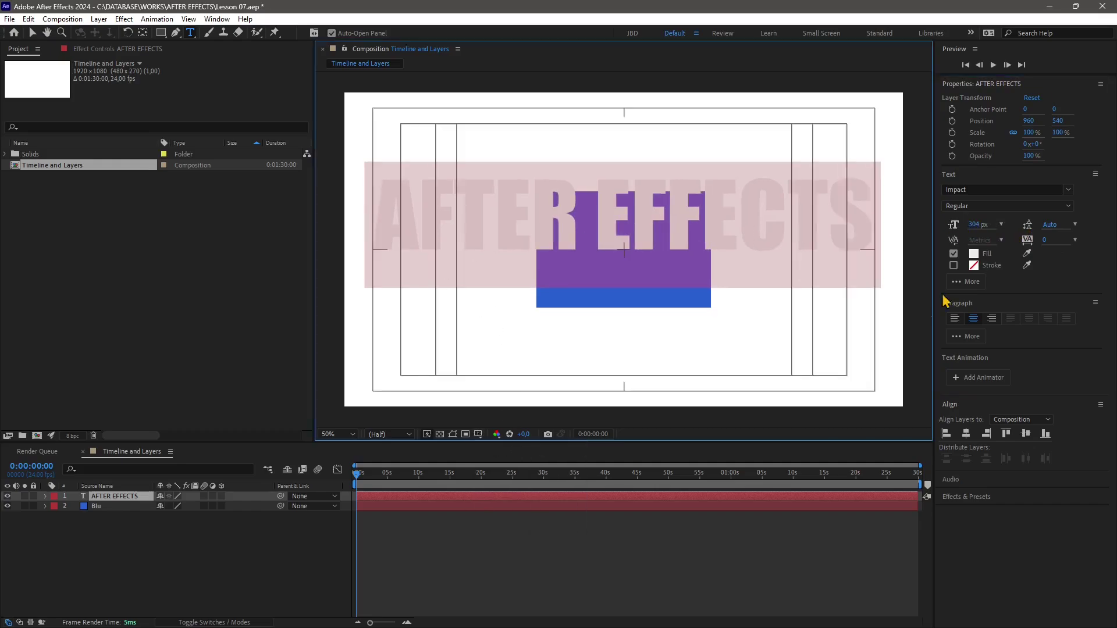
mouse_move(974, 225)
mouse_down()
mouse_move(954, 225)
mouse_move(965, 224)
mouse_up()
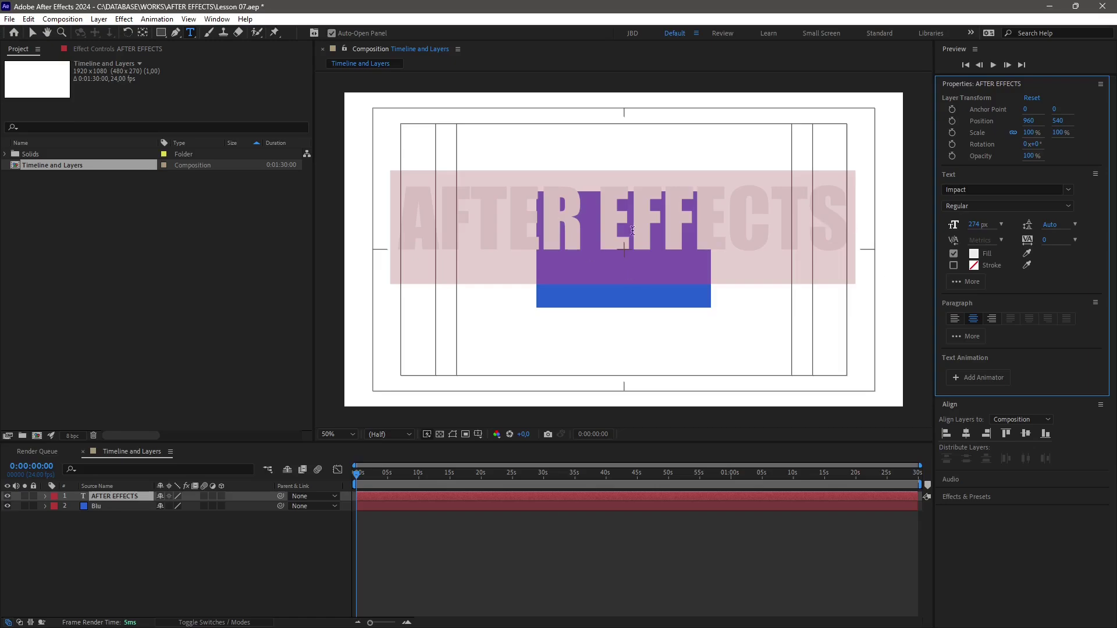
Step: Change the text's fill color to the blue 047CBA
click(975, 257)
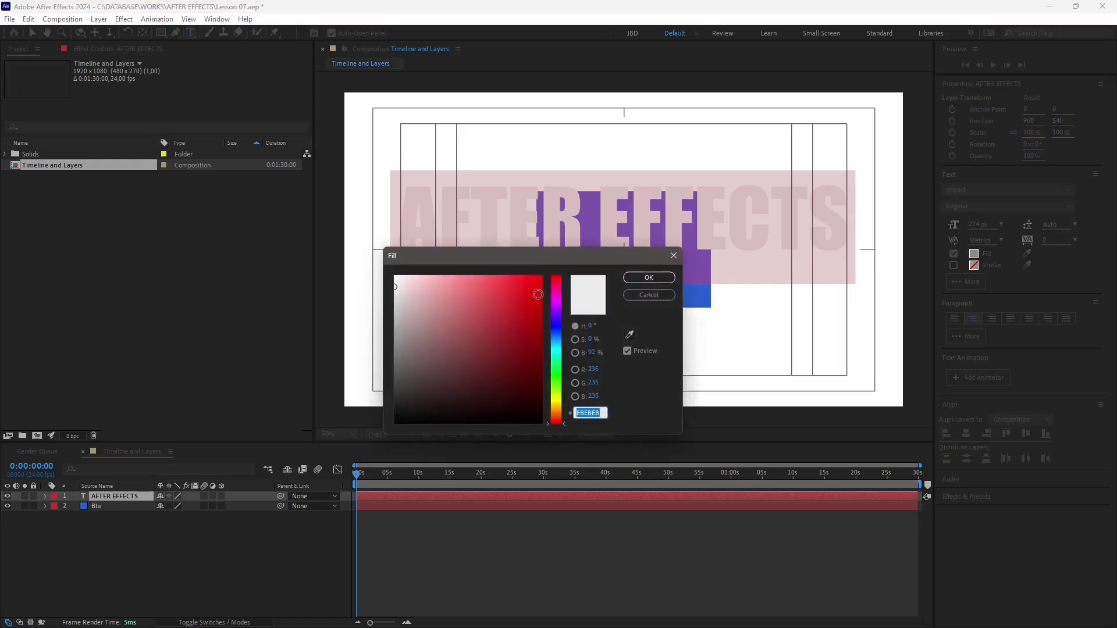
click(554, 342)
click(538, 316)
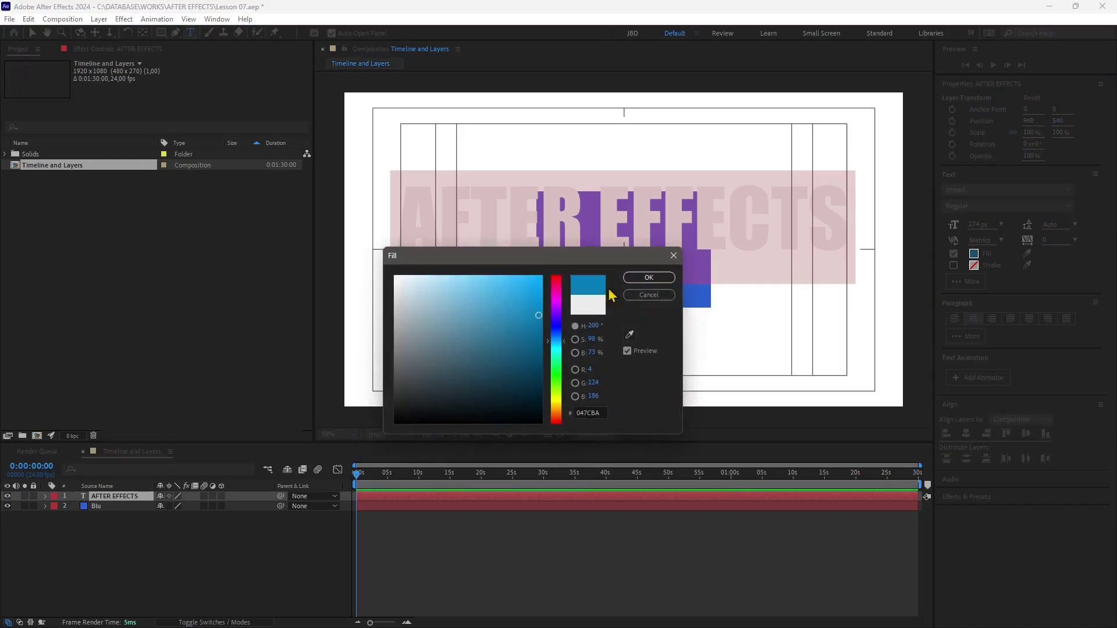
click(647, 278)
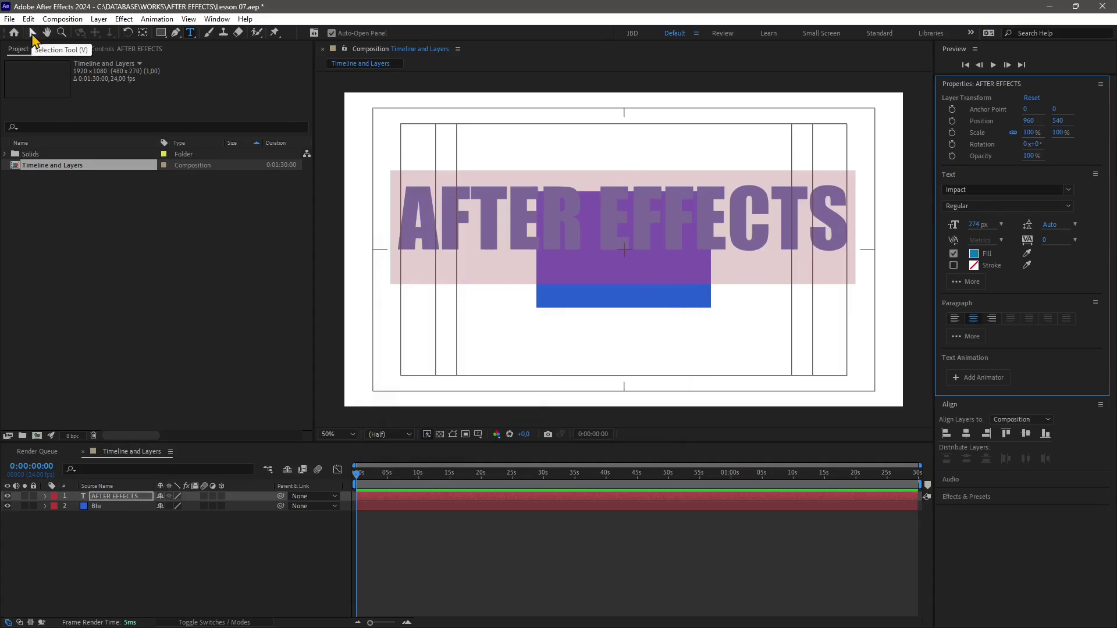
Step: Move the AFTER EFFECTS text down with the Selection tool to about position 964, 648, centered in the frame over the blue solid
click(32, 33)
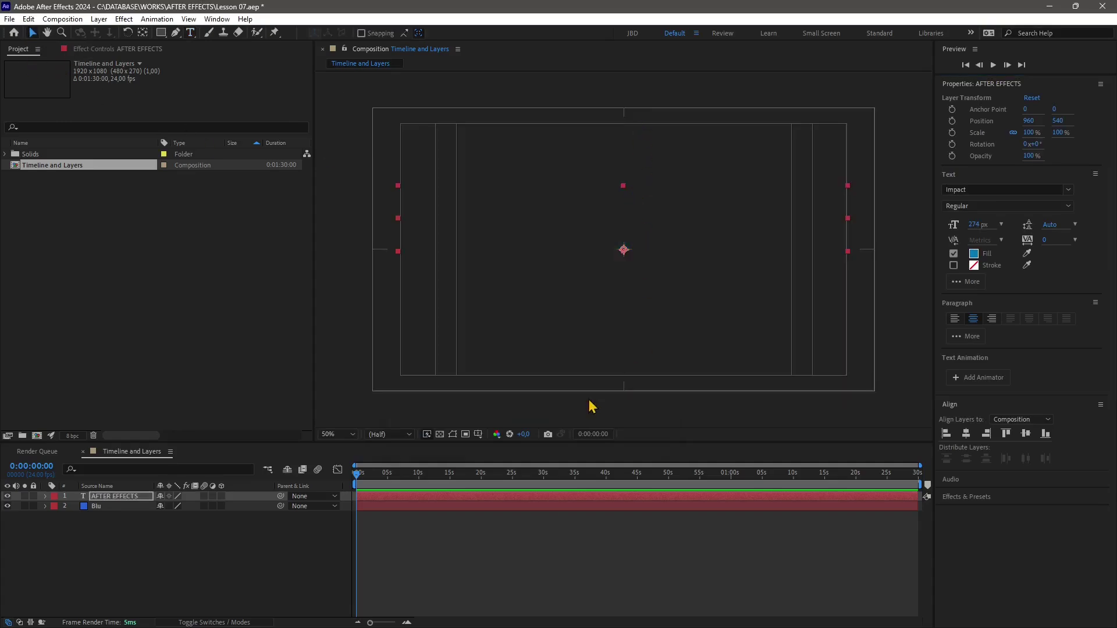
click(589, 405)
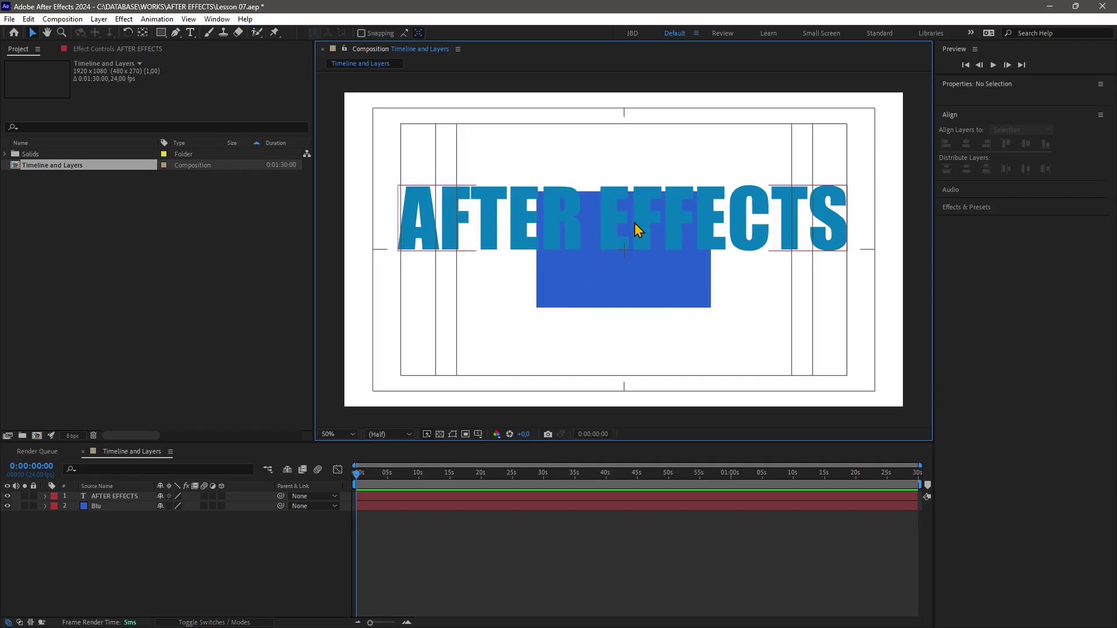
drag(637, 219, 624, 253)
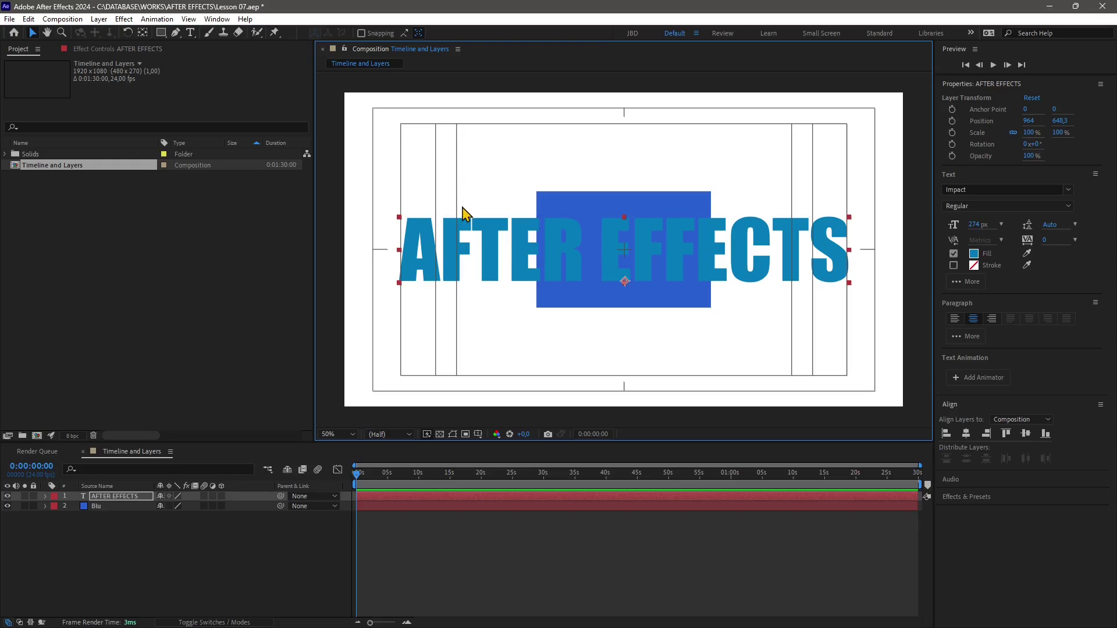
Step: Turn on Snapping and alternately select the AFTER EFFECTS text and the Blu solid to compare their snapping points
click(361, 33)
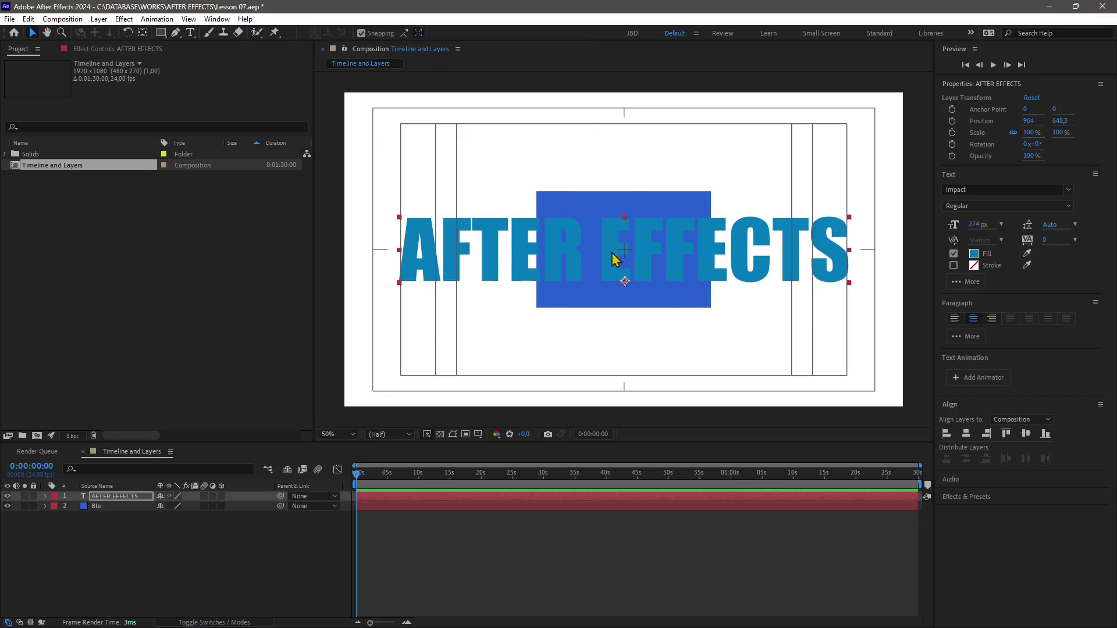
mouse_move(648, 243)
mouse_down()
mouse_move(669, 190)
mouse_move(591, 170)
mouse_move(545, 247)
mouse_move(615, 319)
mouse_move(638, 250)
mouse_up()
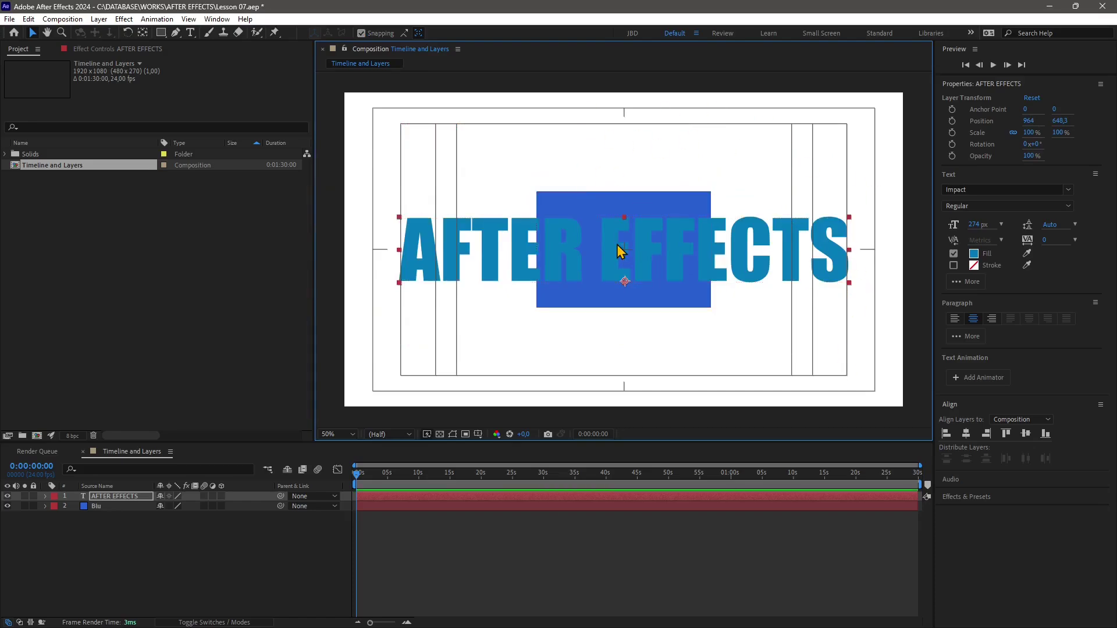
click(635, 214)
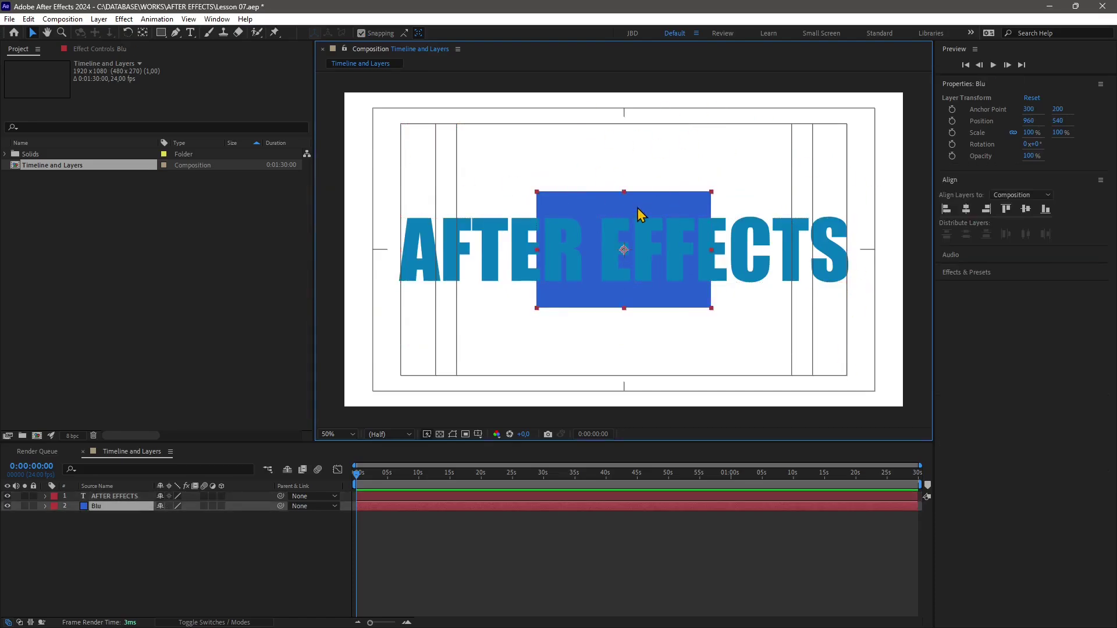
click(499, 247)
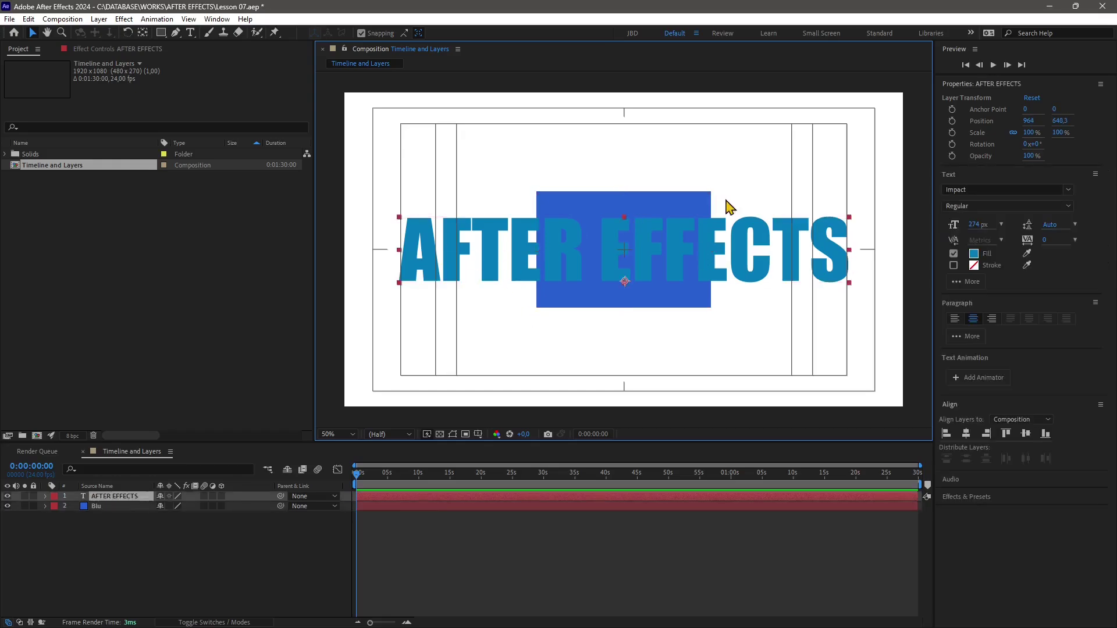
click(645, 208)
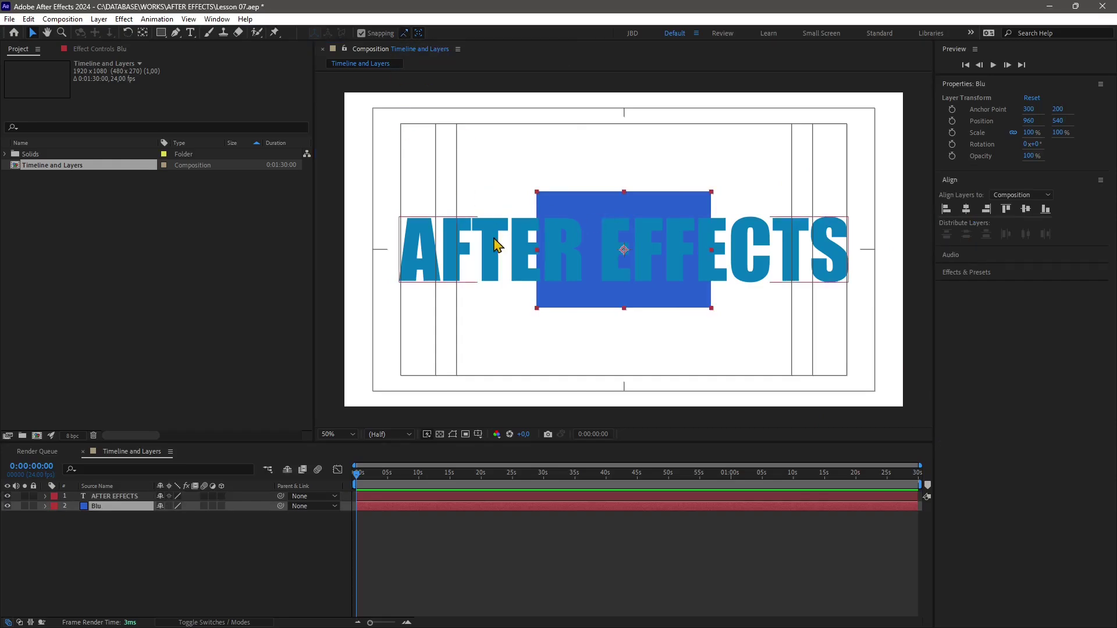
Step: Shift the Blu solid slightly sideways and snap it back to the frame's center at 960, 540
scroll(555, 282, down, 2)
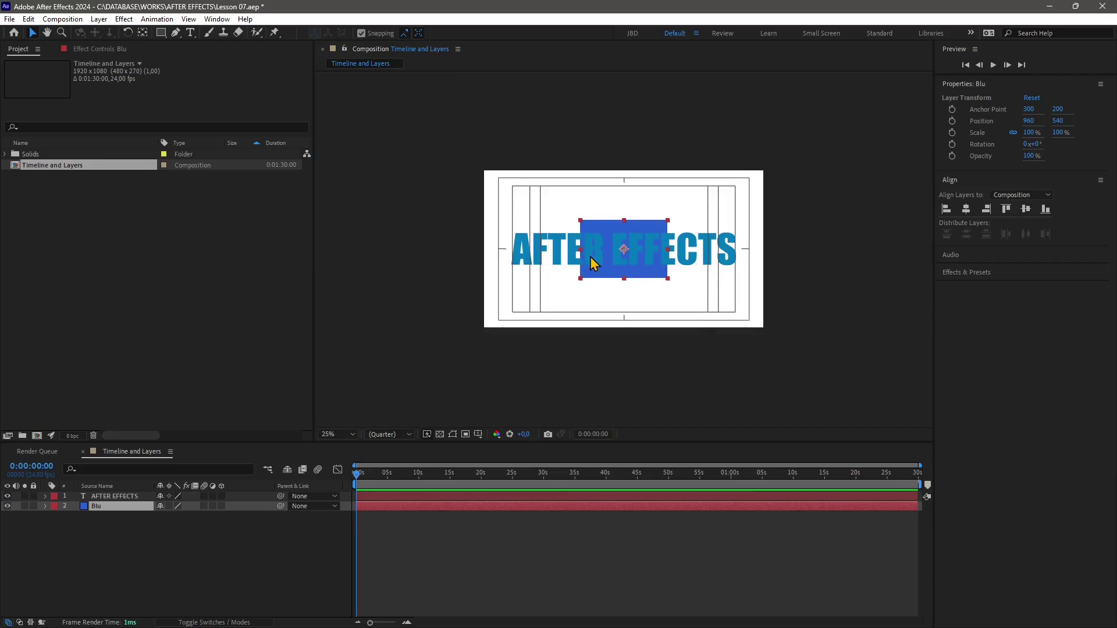
mouse_move(595, 249)
mouse_down()
mouse_move(572, 279)
mouse_move(598, 249)
mouse_move(599, 260)
mouse_up()
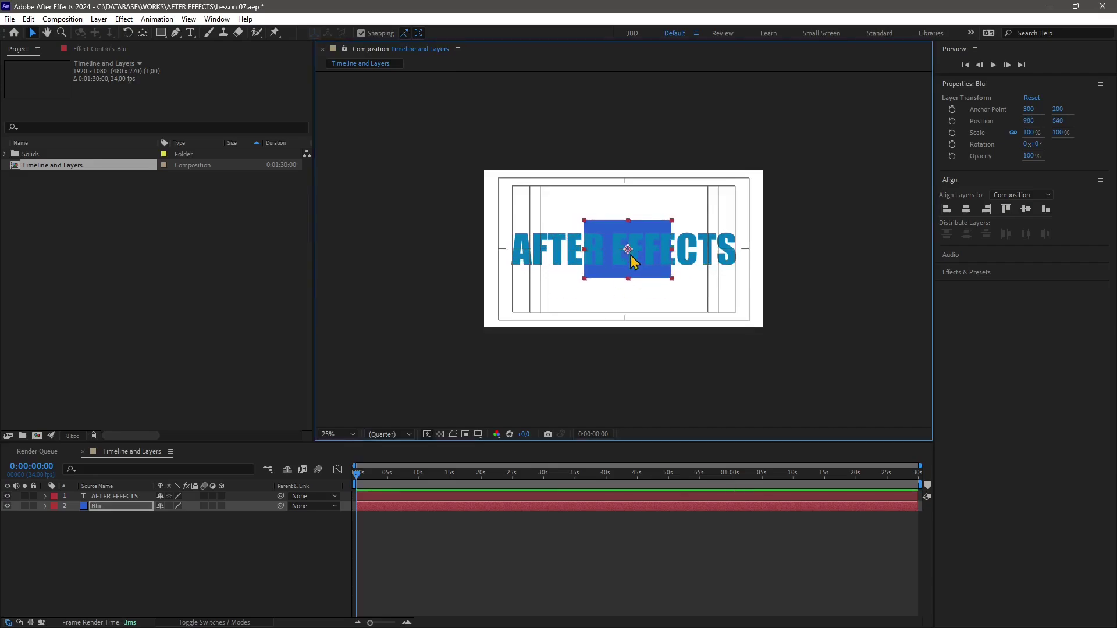
mouse_move(633, 256)
mouse_down()
mouse_move(616, 250)
mouse_move(626, 249)
mouse_up()
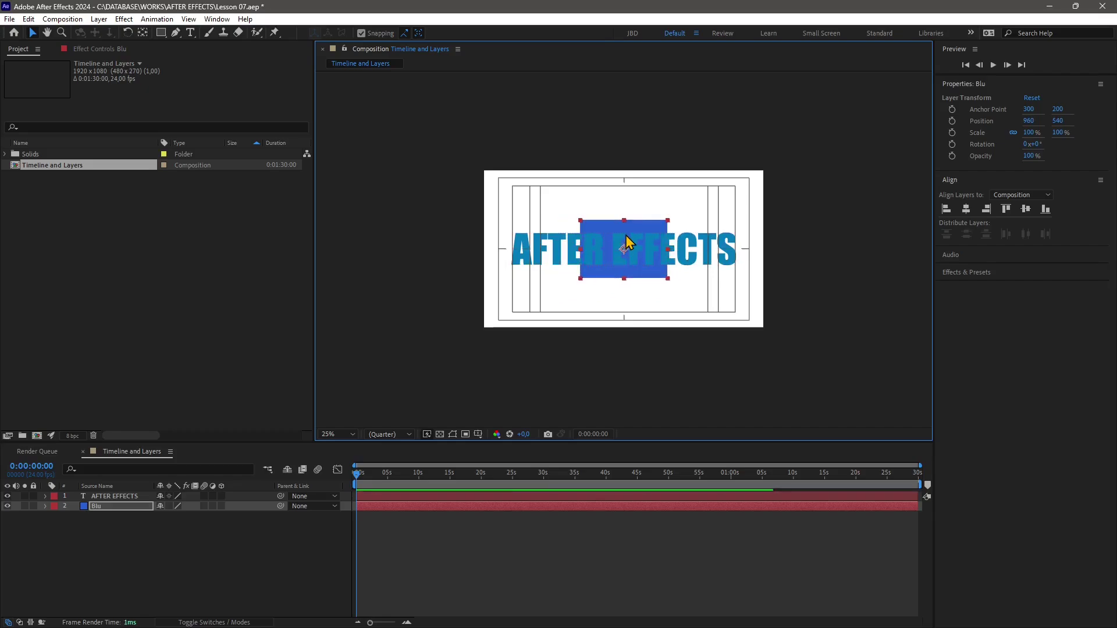
Step: Move the AFTER EFFECTS text partly outside the frame to about -396, 448 and return it to about 964, 648
click(687, 254)
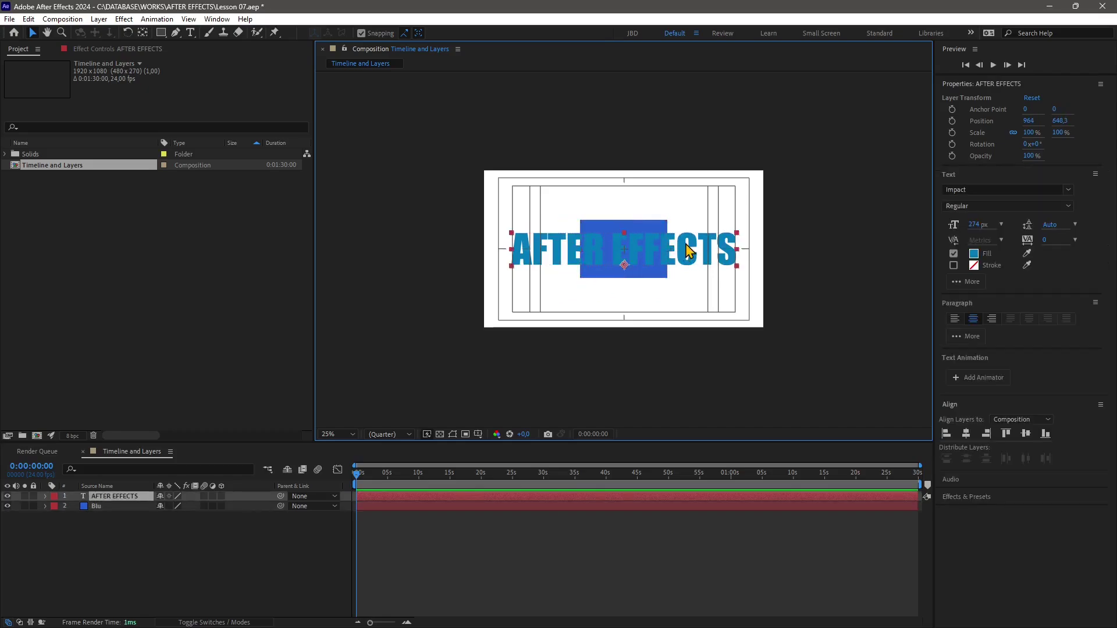
drag(687, 254, 486, 226)
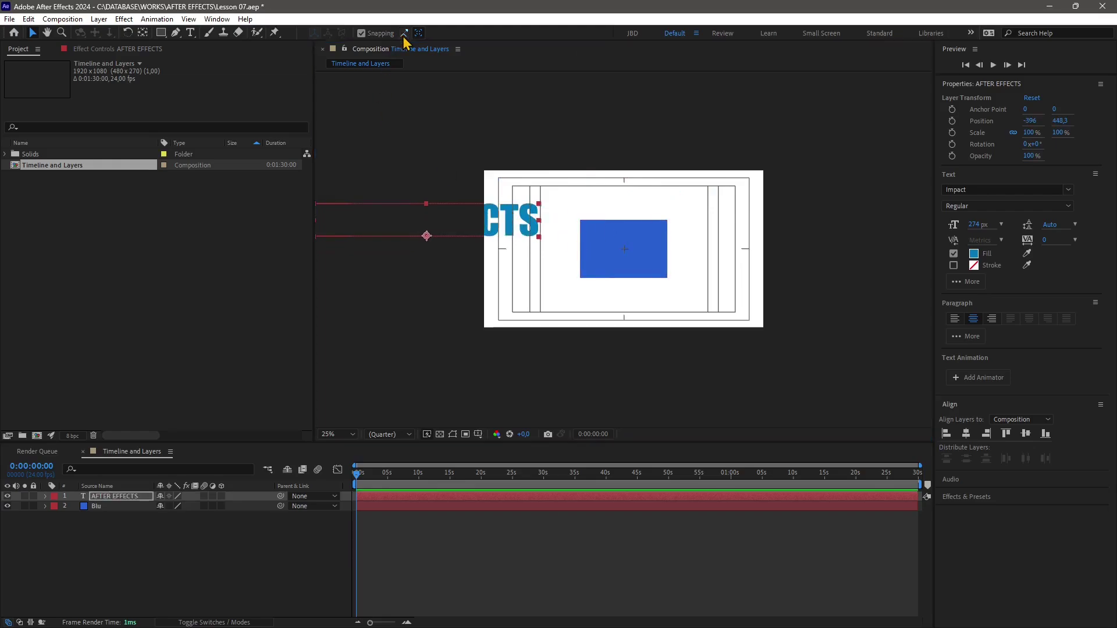
drag(506, 227, 640, 246)
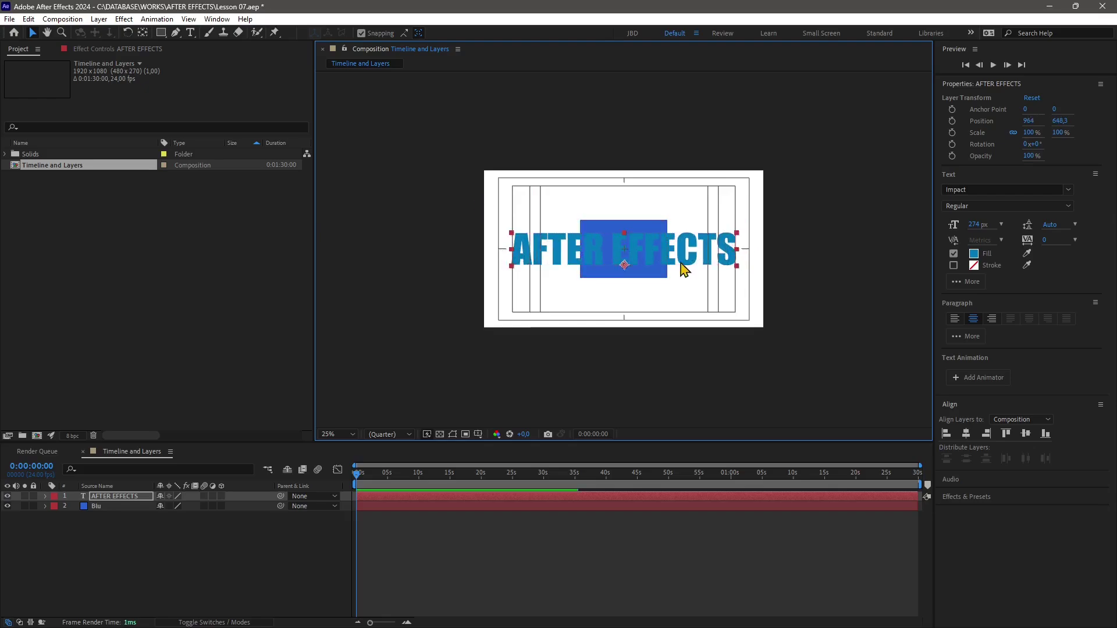
key(period)
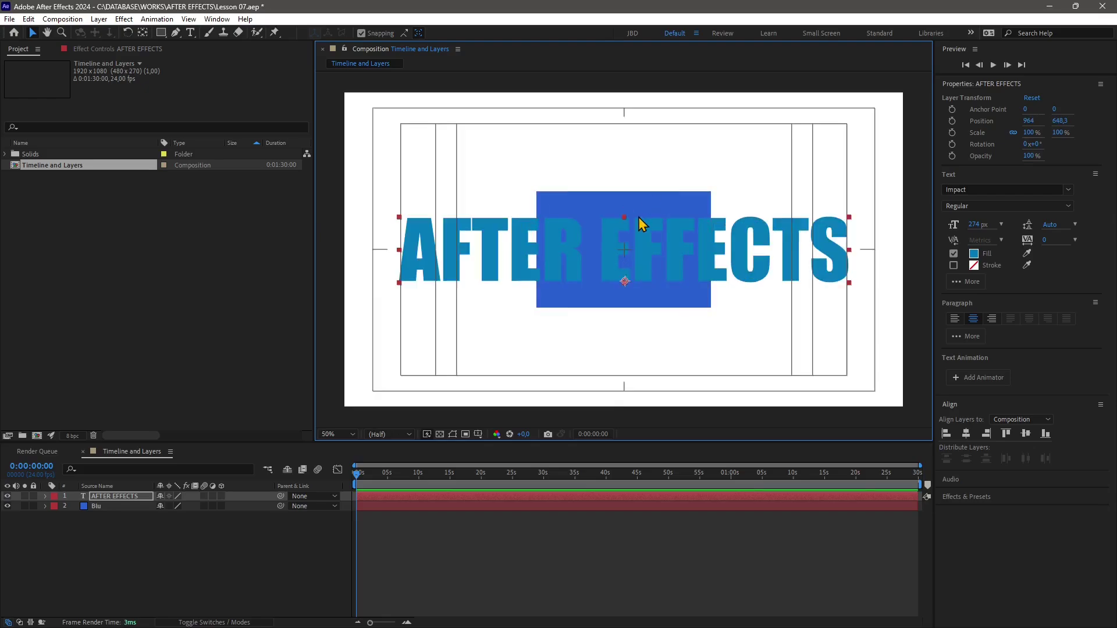
Step: Stretch the Blu solid to about 288.7% by 99% so it spans the action-safe width, centered at 960, 540
click(541, 208)
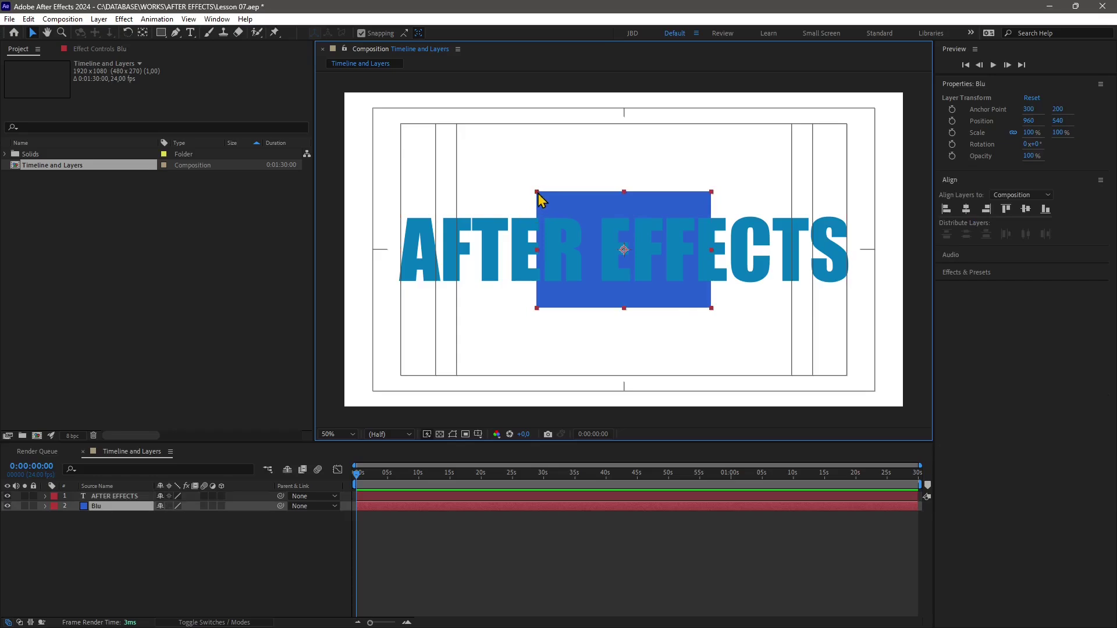
drag(536, 194, 377, 198)
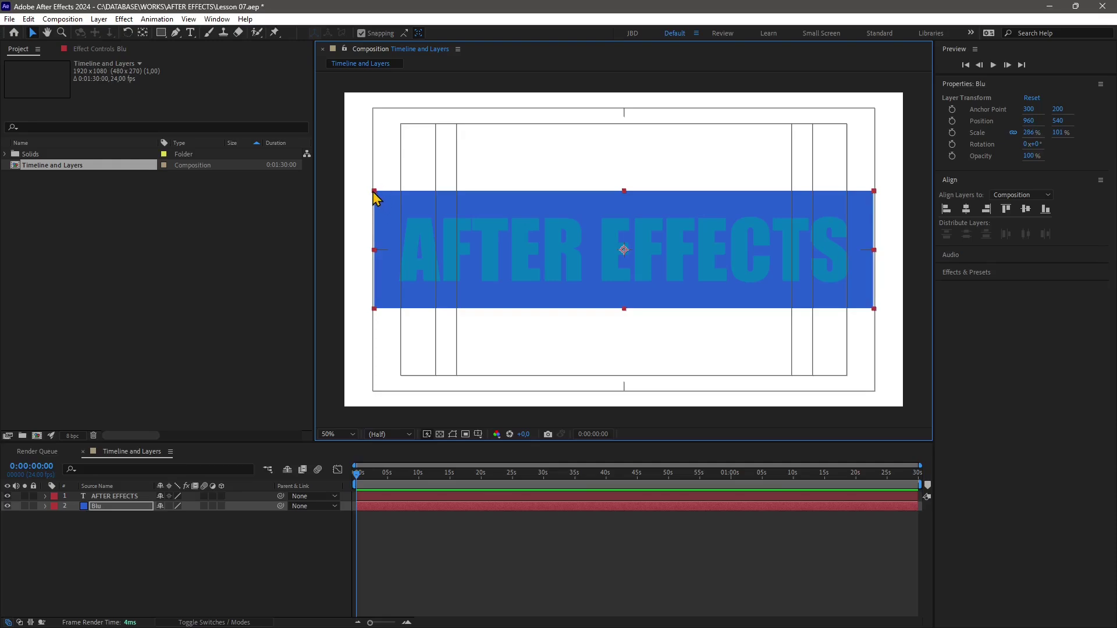
mouse_move(379, 194)
mouse_down()
mouse_move(417, 178)
mouse_move(446, 222)
mouse_move(417, 222)
mouse_move(402, 285)
mouse_move(379, 173)
mouse_move(368, 188)
mouse_up()
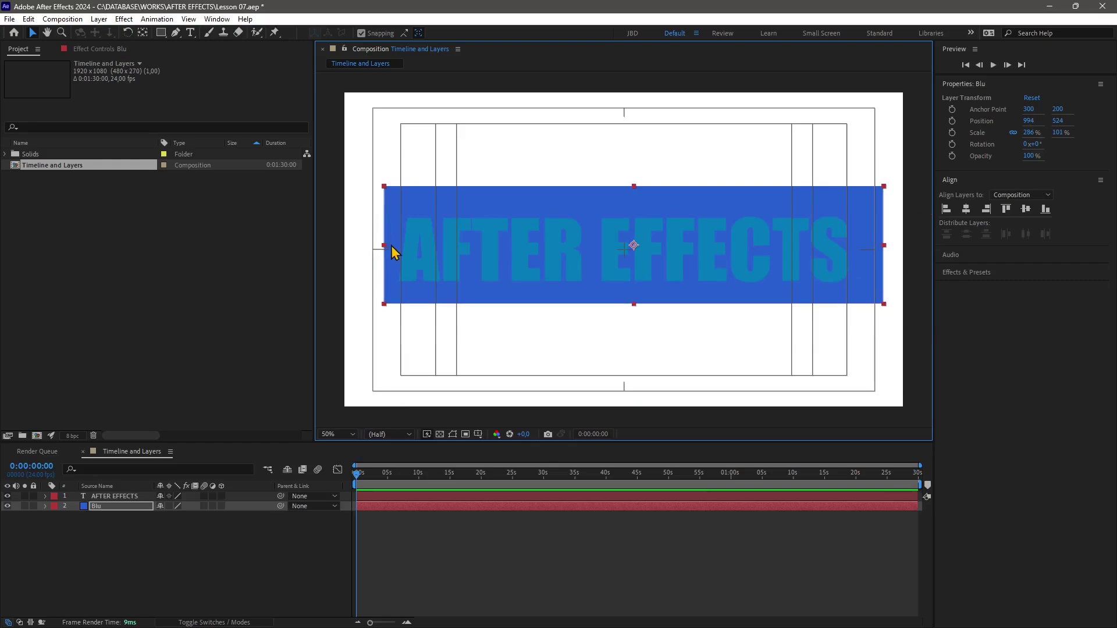
mouse_move(392, 246)
mouse_down()
mouse_move(409, 246)
mouse_move(385, 250)
mouse_move(387, 229)
mouse_up()
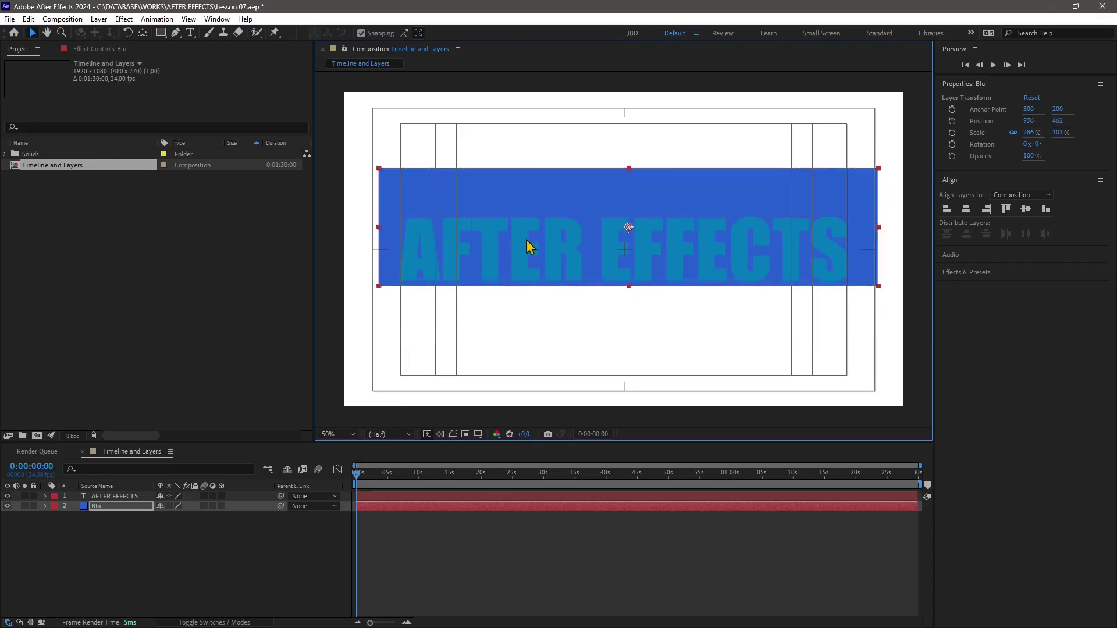
mouse_move(629, 229)
mouse_down()
mouse_move(639, 219)
mouse_move(625, 283)
mouse_move(624, 249)
mouse_up()
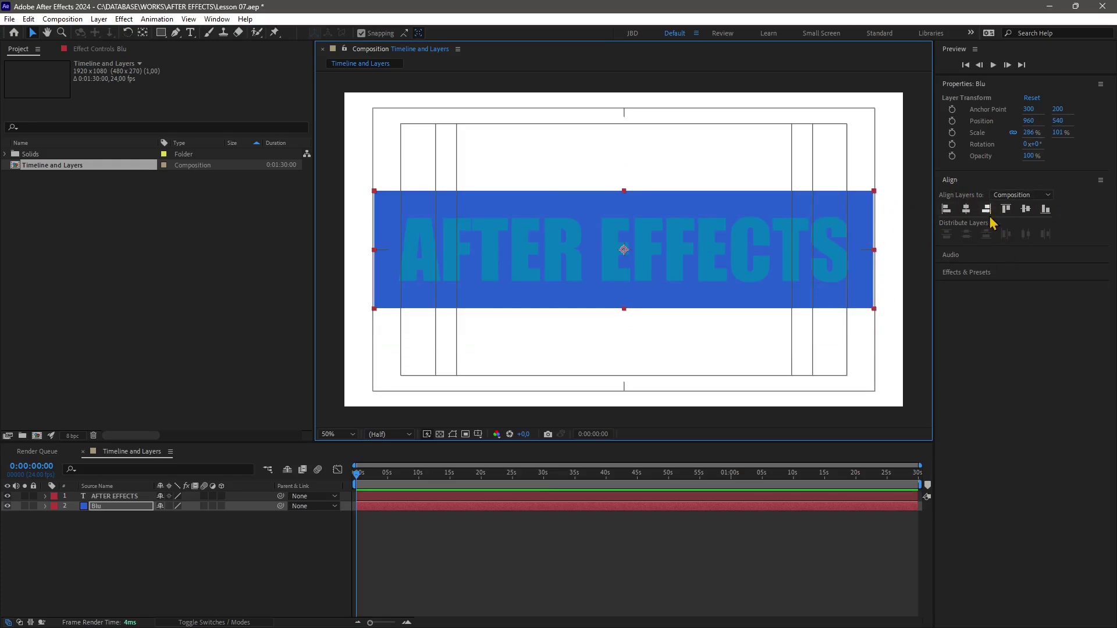
mouse_move(875, 190)
mouse_down()
mouse_move(859, 220)
mouse_move(860, 188)
mouse_move(875, 192)
mouse_up()
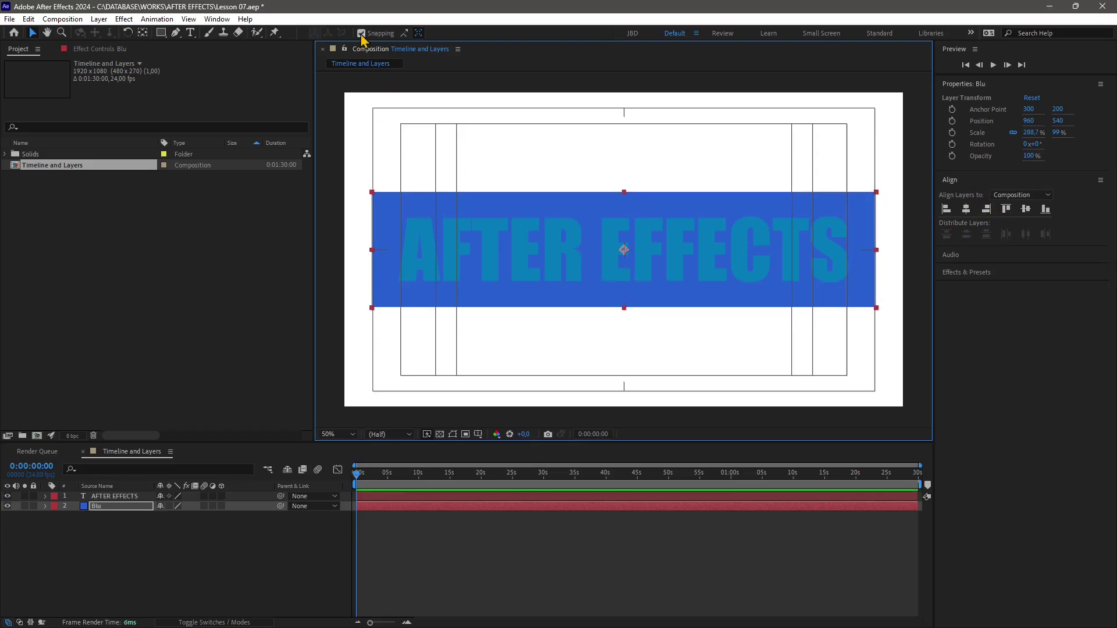
Step: Test snapping to edges beyond layer bounds by nudging the Blu solid around the frame's center, and turn Snapping off
click(375, 34)
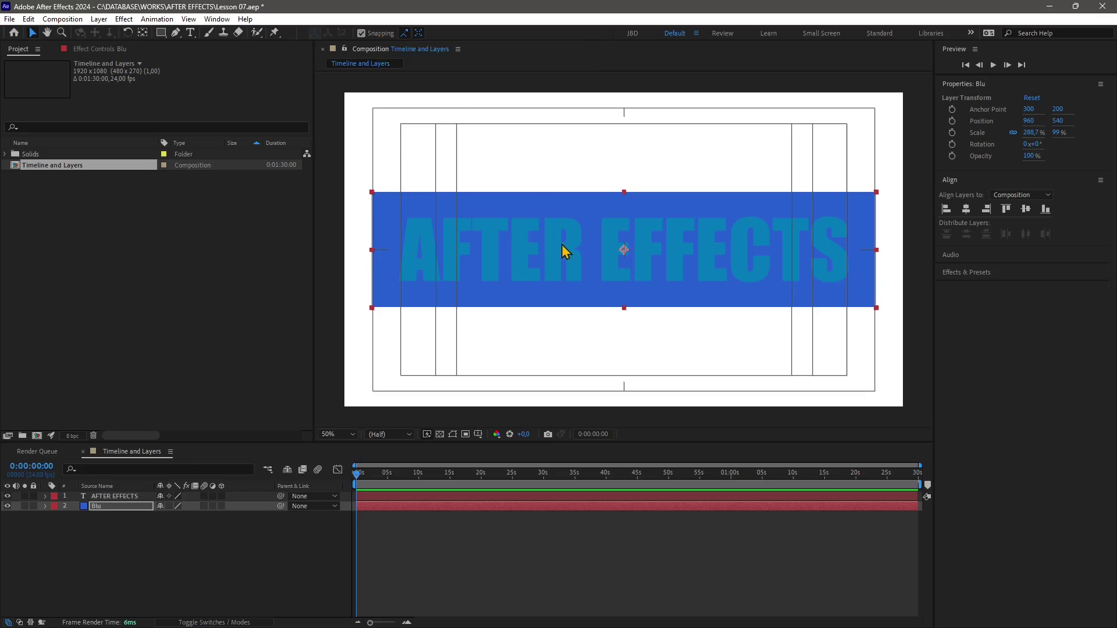
mouse_move(566, 251)
mouse_down()
mouse_move(586, 204)
mouse_move(543, 300)
mouse_move(605, 191)
mouse_move(551, 250)
mouse_move(576, 216)
mouse_move(540, 246)
mouse_move(586, 256)
mouse_up()
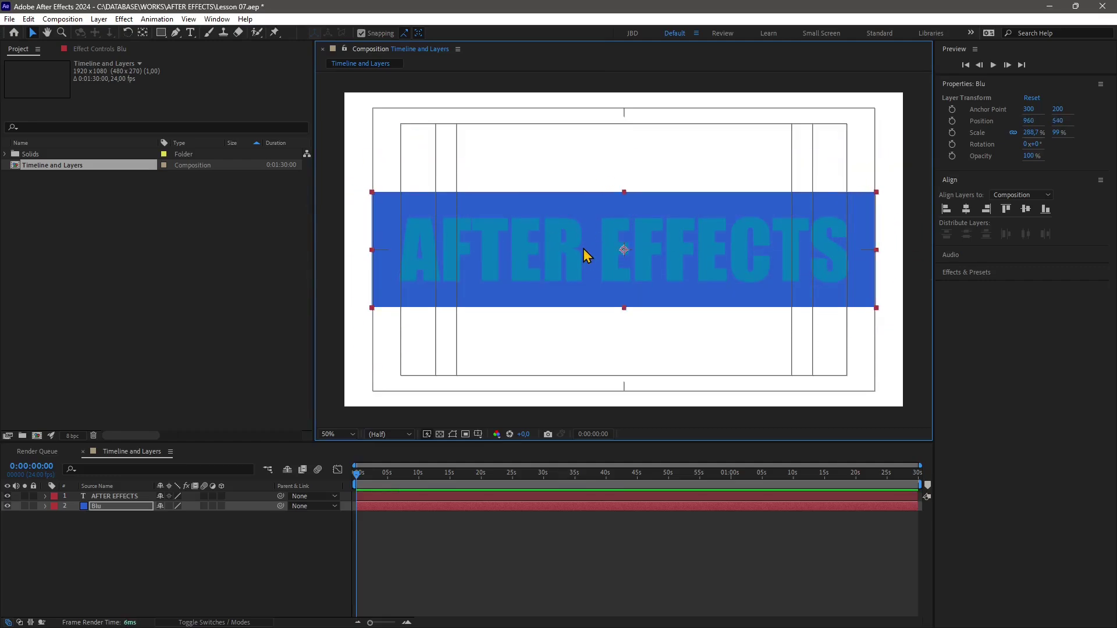
click(361, 34)
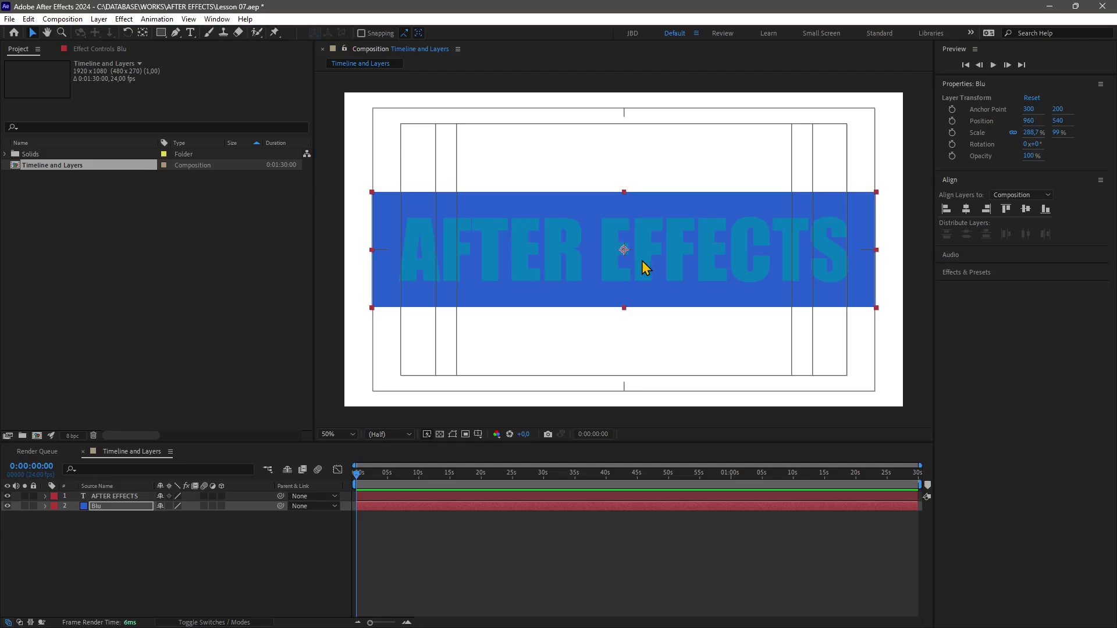
Step: Change the AFTER EFFECTS text's fill color to 3CACE6 and scale the layer proportionally down to about 97.7%
click(407, 498)
click(570, 262)
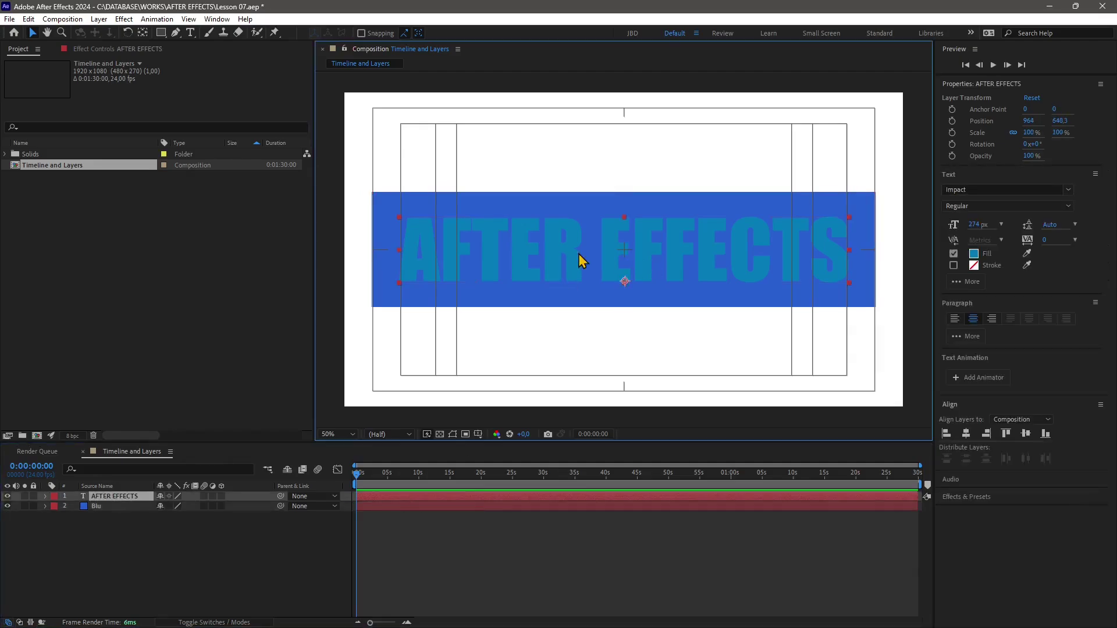
click(974, 257)
click(503, 289)
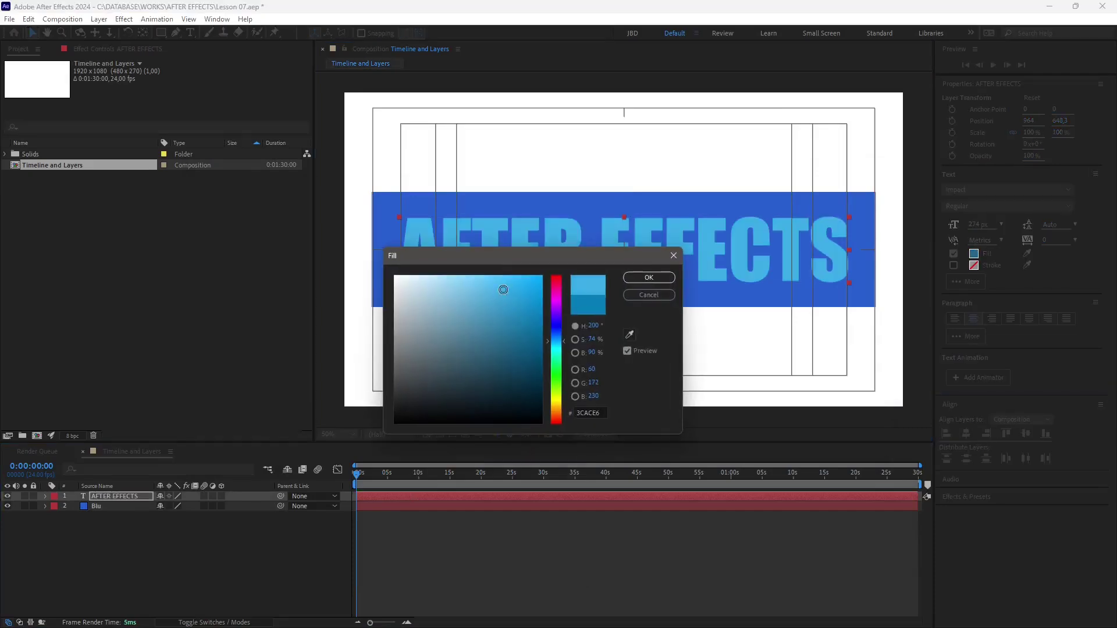
click(649, 278)
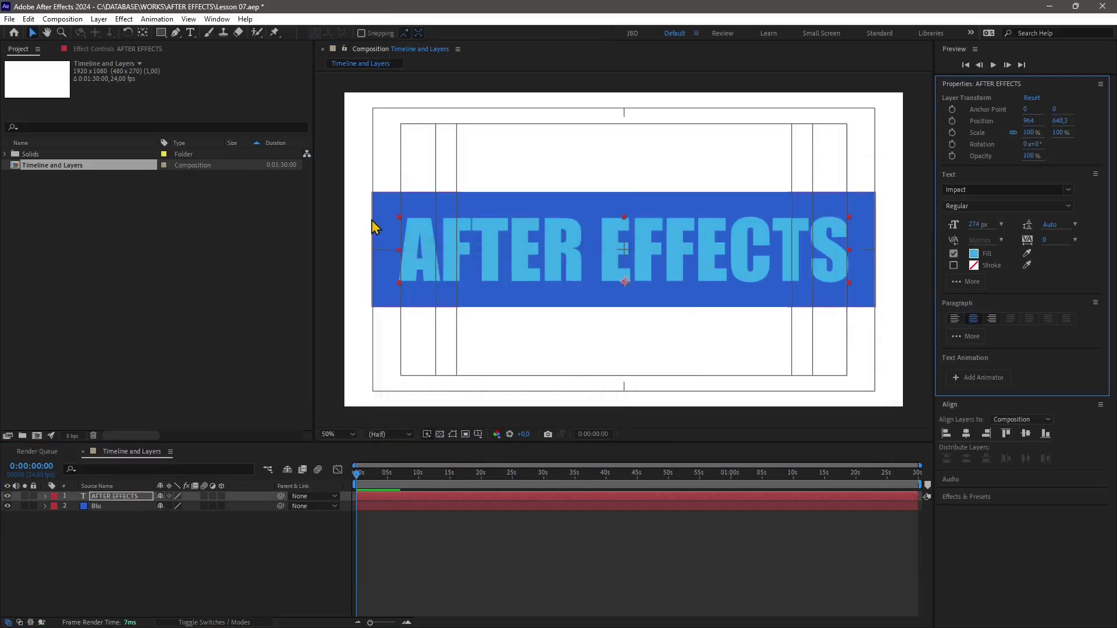
drag(400, 208, 405, 236)
Step: Set the AFTER EFFECTS text layer's display quality to Wireframe
click(99, 18)
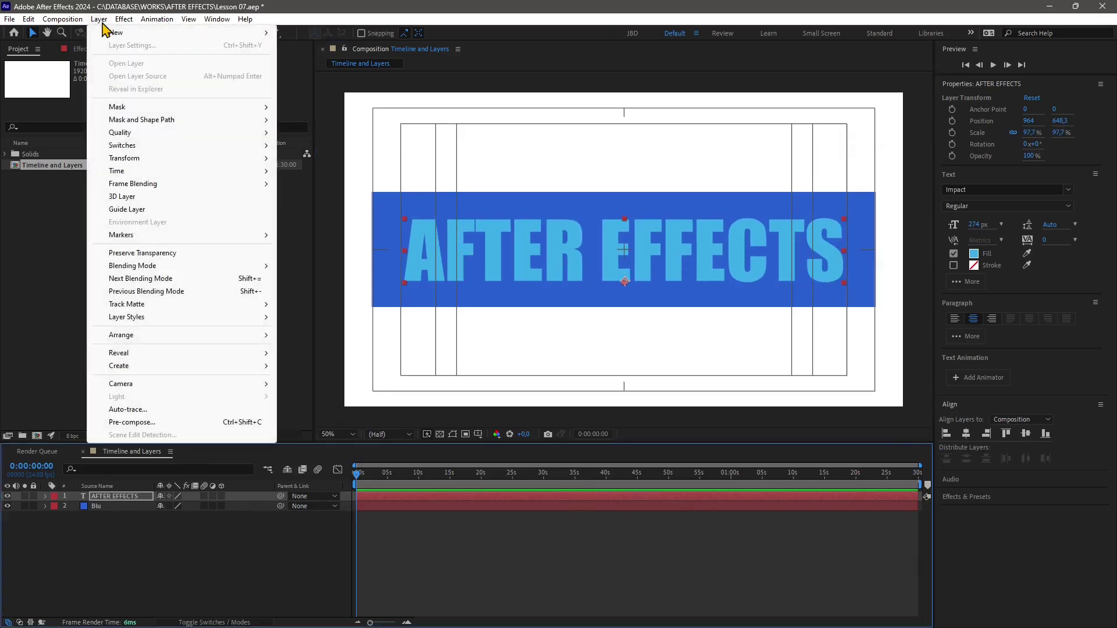
mouse_move(50, 18)
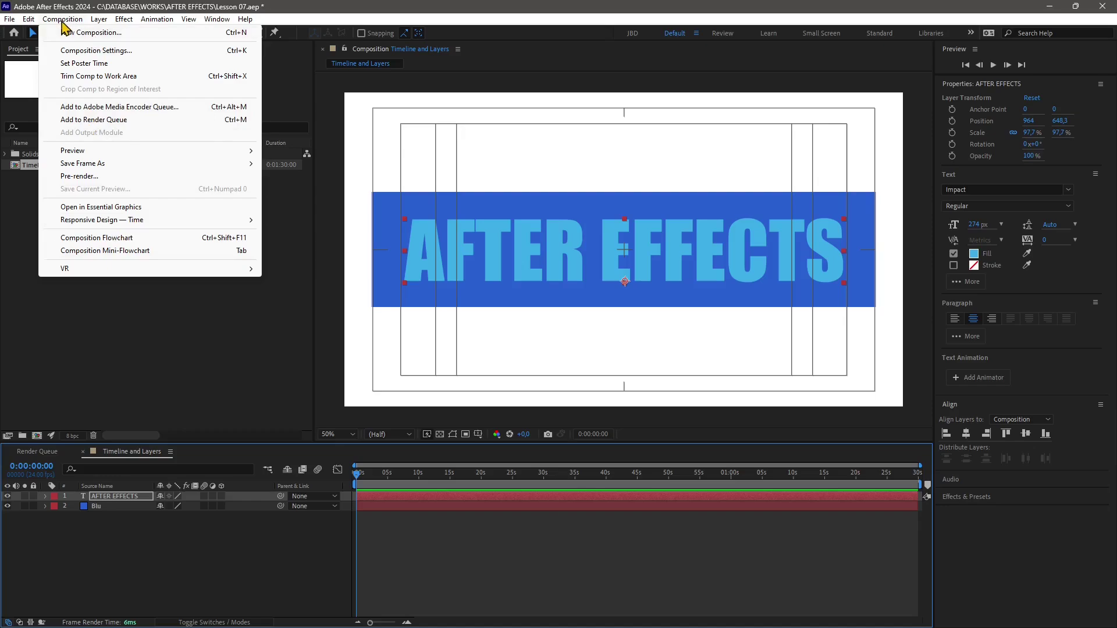
mouse_move(98, 24)
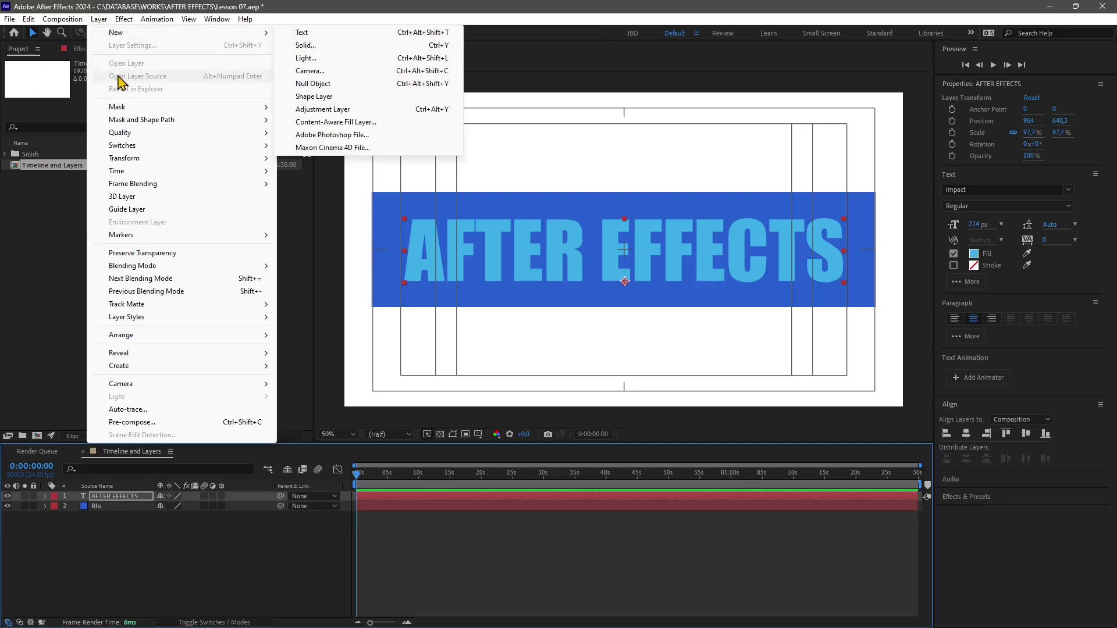
mouse_move(131, 110)
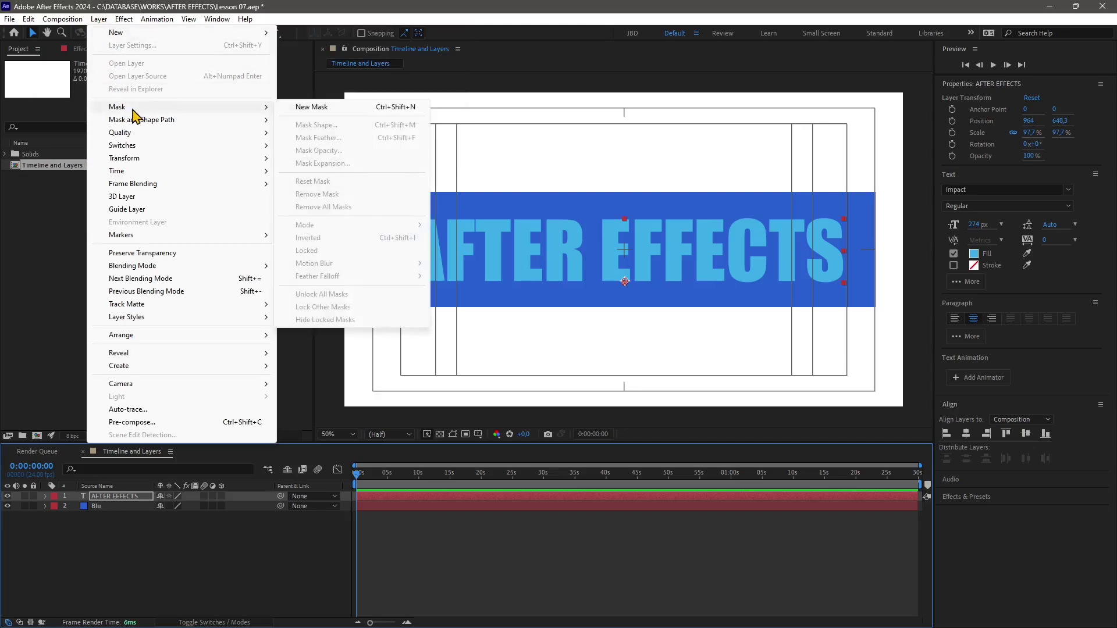
mouse_move(194, 134)
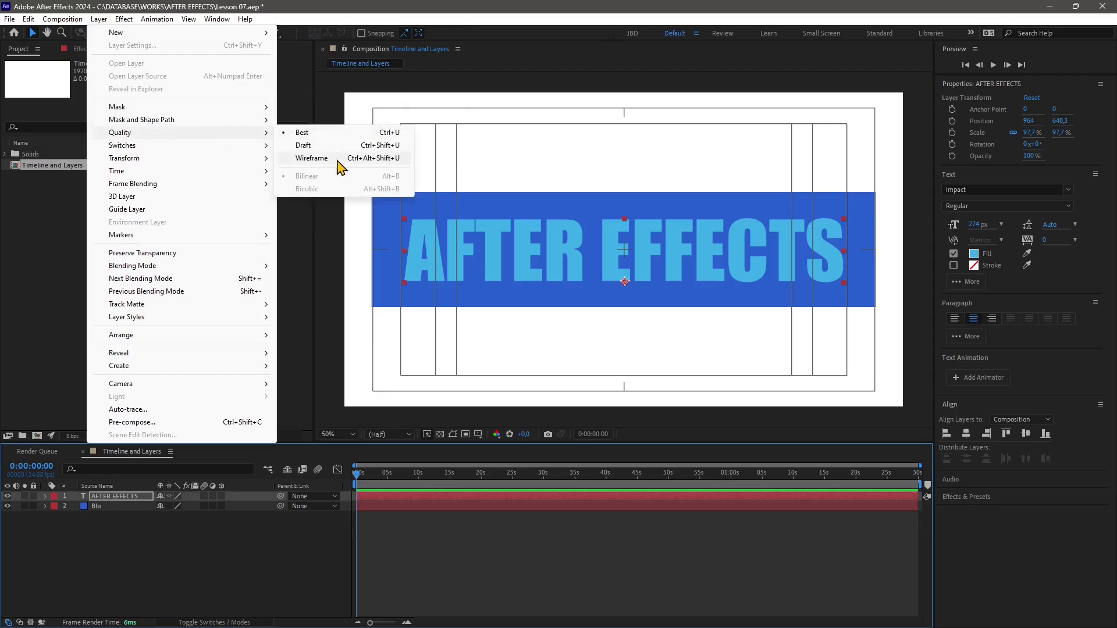
click(314, 158)
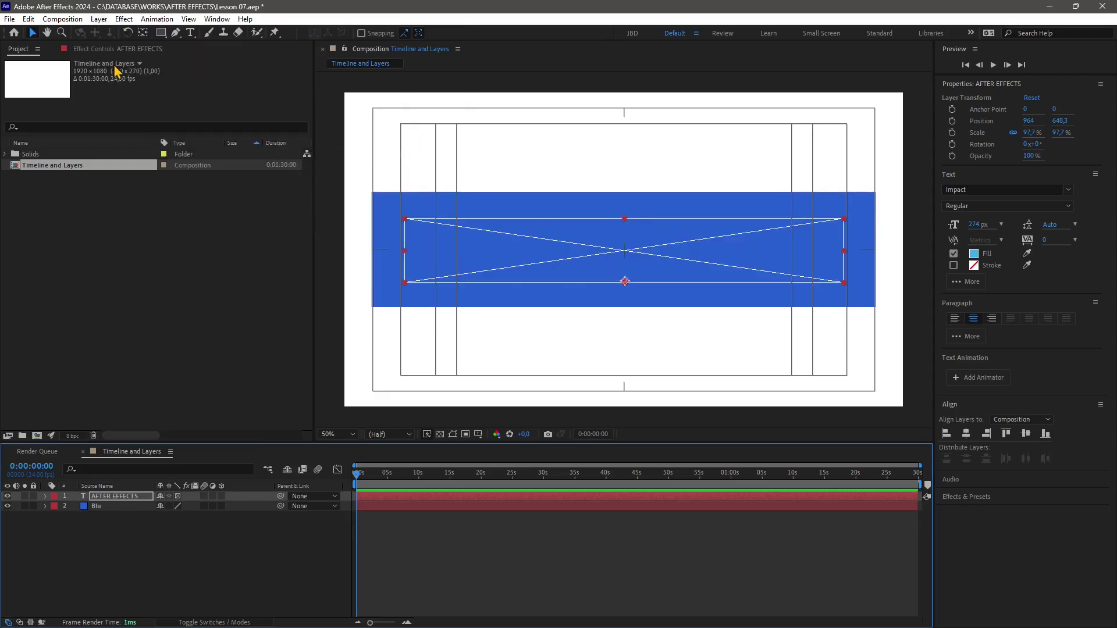
Step: Switch the AFTER EFFECTS text layer's quality to Draft
click(99, 19)
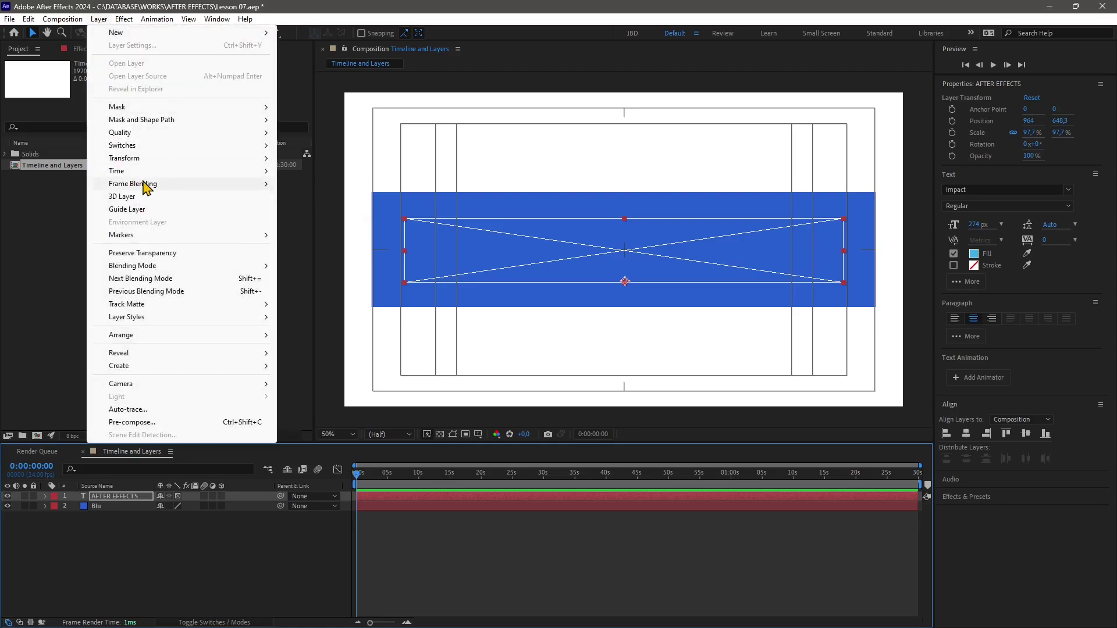
mouse_move(153, 135)
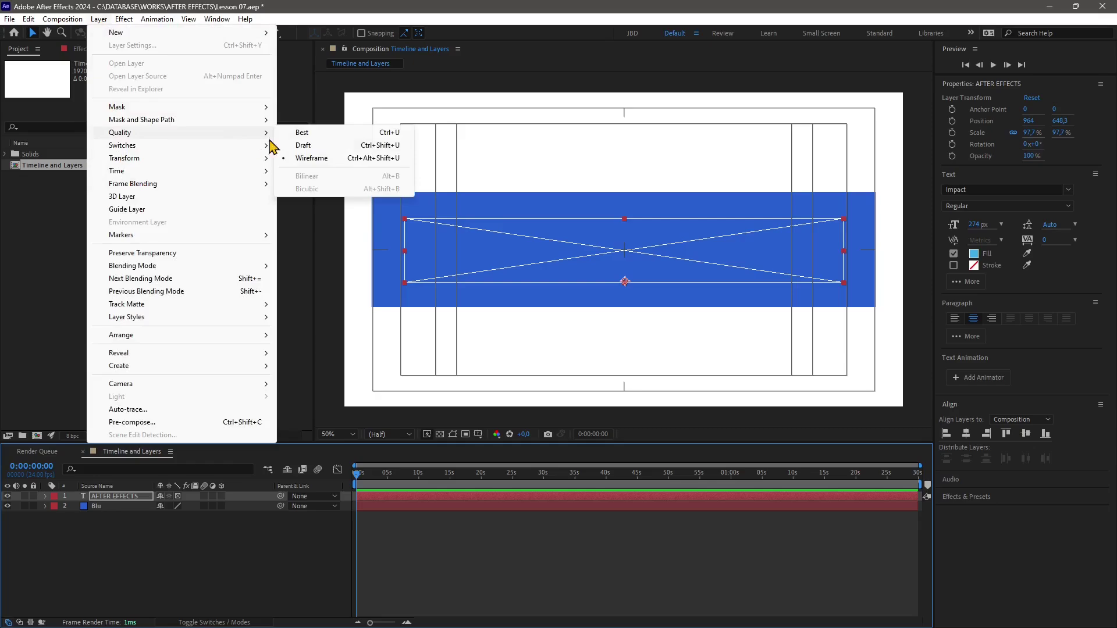
click(315, 146)
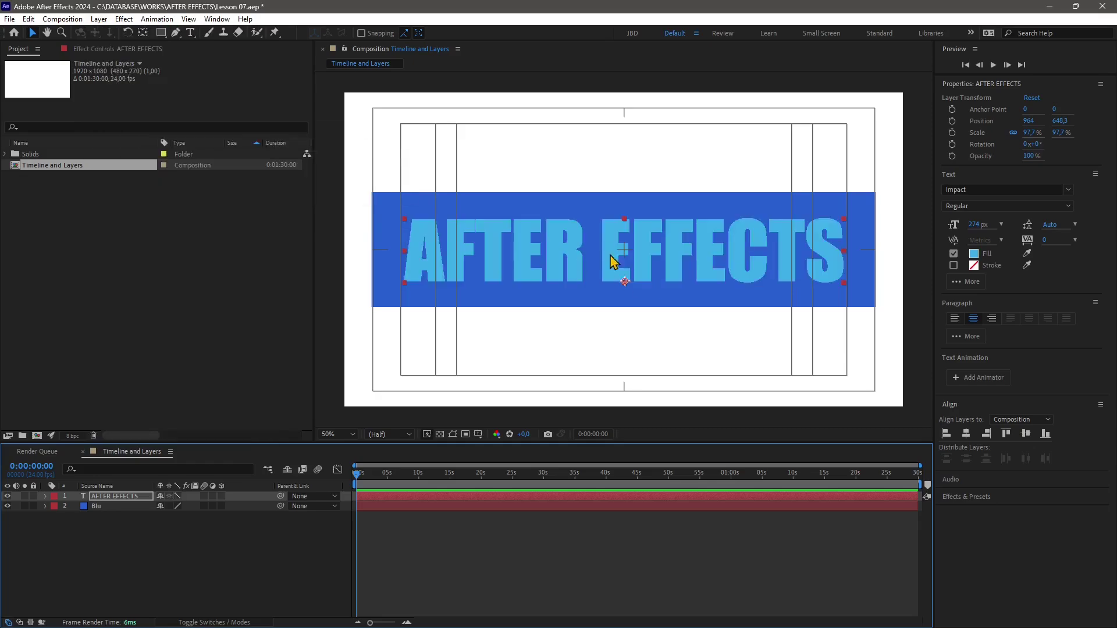
Step: Restore the AFTER EFFECTS text layer's quality to Best and reopen the layer quality options
click(100, 20)
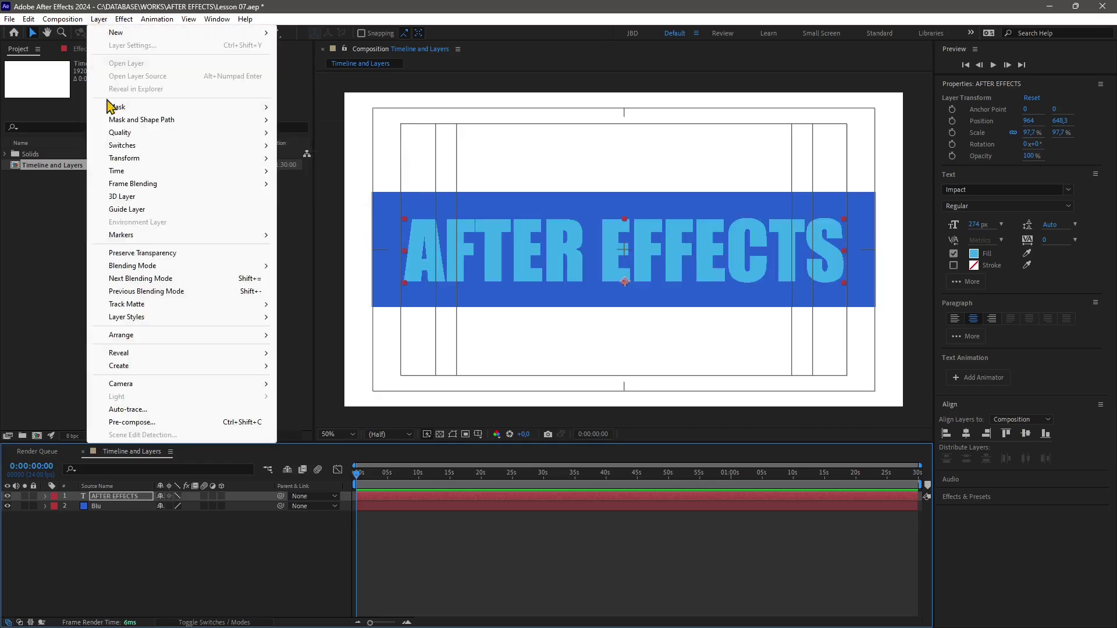
click(230, 138)
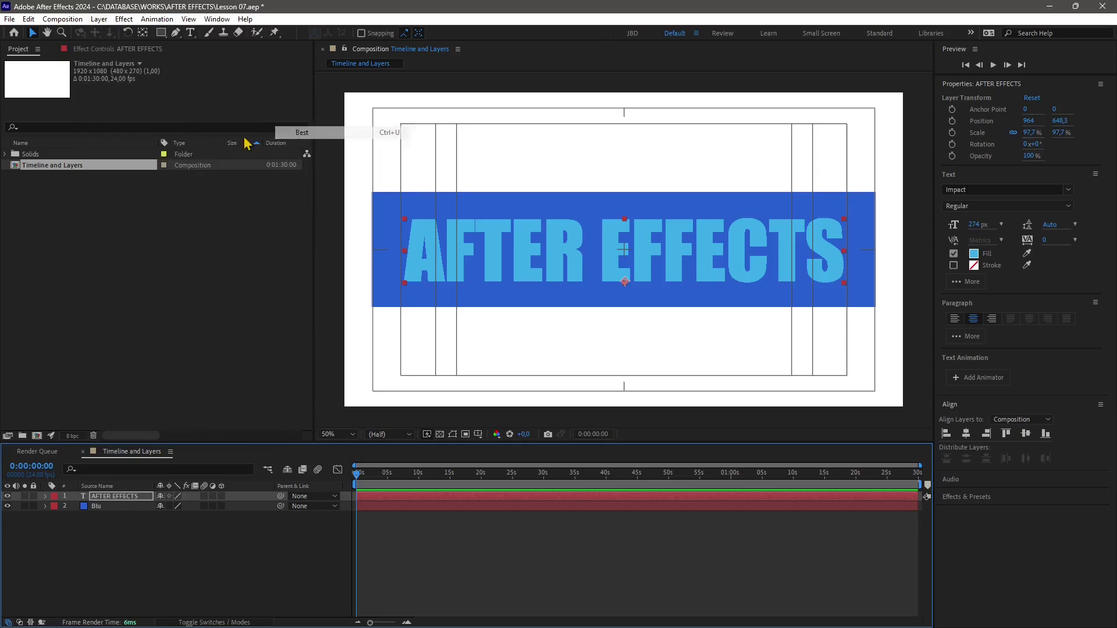
click(100, 20)
mouse_move(123, 133)
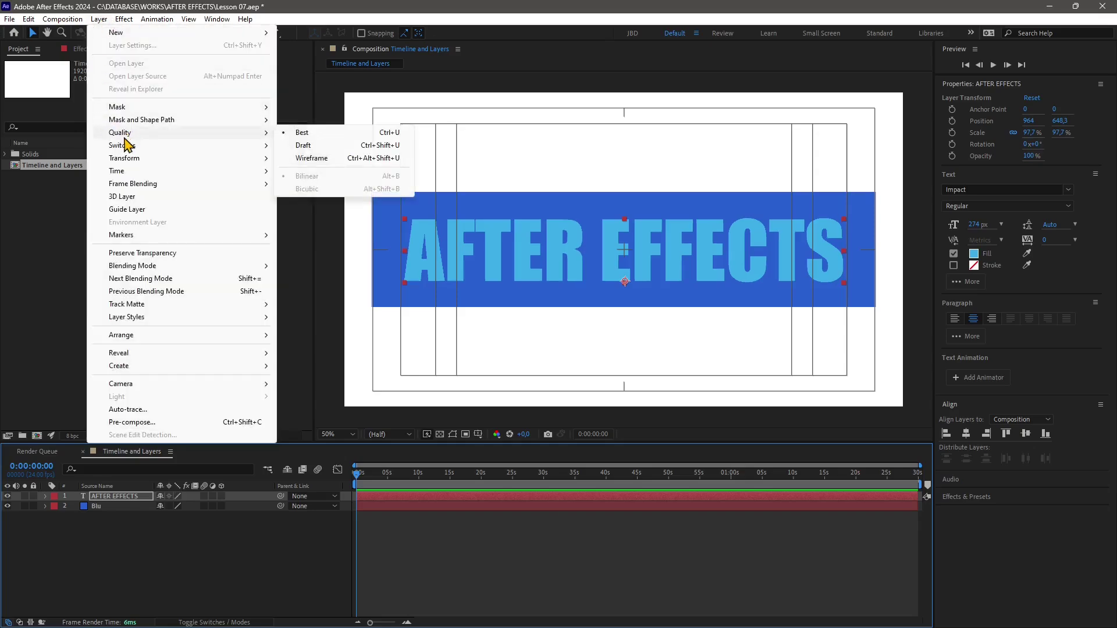